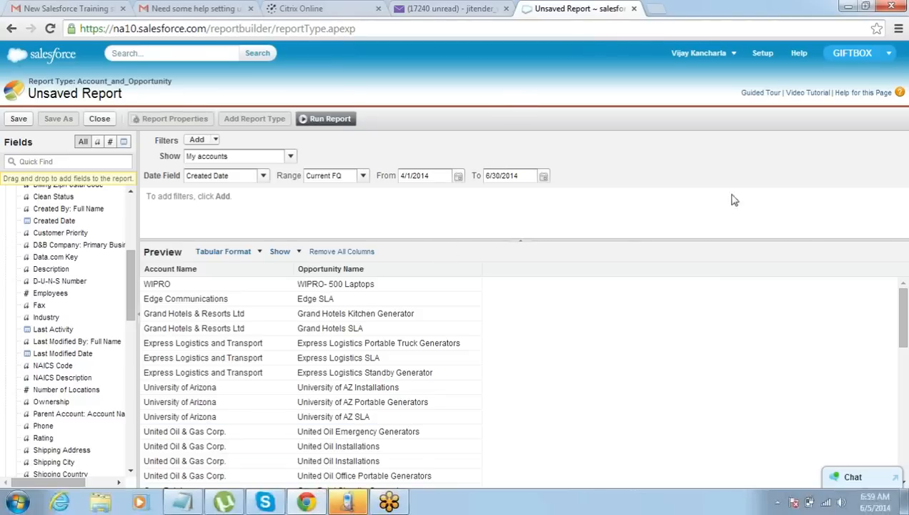
# - Leave the unsaved Account and Opportunity report and open the Salesforce Setup home page
pyautogui.click(904, 449)
pyautogui.moveTo(905, 451); pyautogui.dragTo(906, 306)
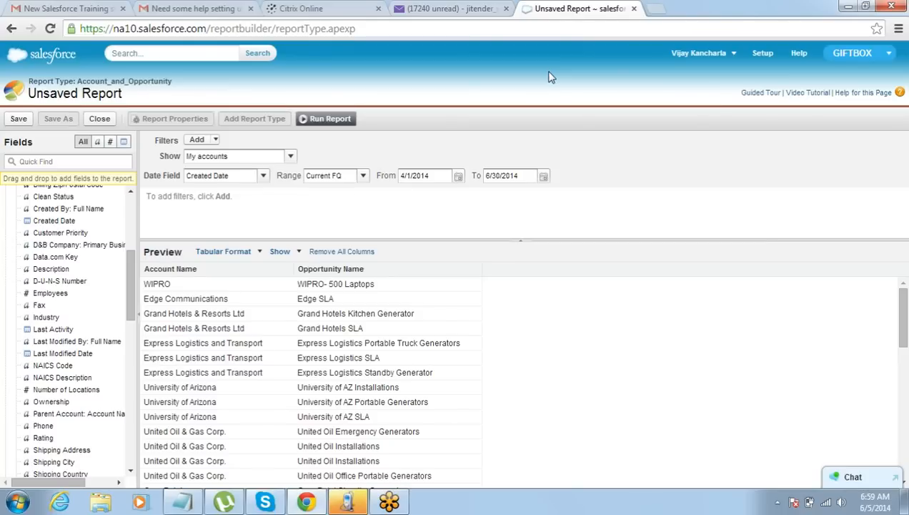
pyautogui.click(763, 55)
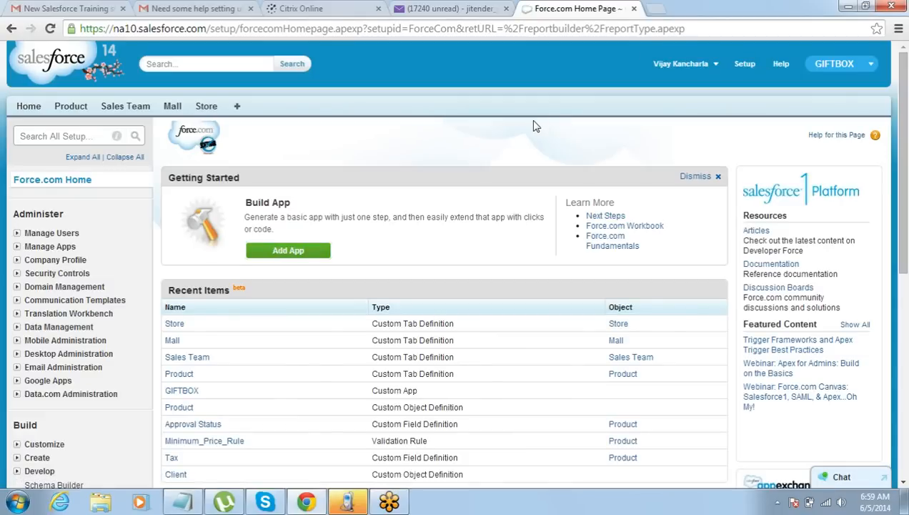
# - Bring up the Notepad notes on report types, then start Microsoft Office Excel 2007 with a blank workbook
pyautogui.click(177, 505)
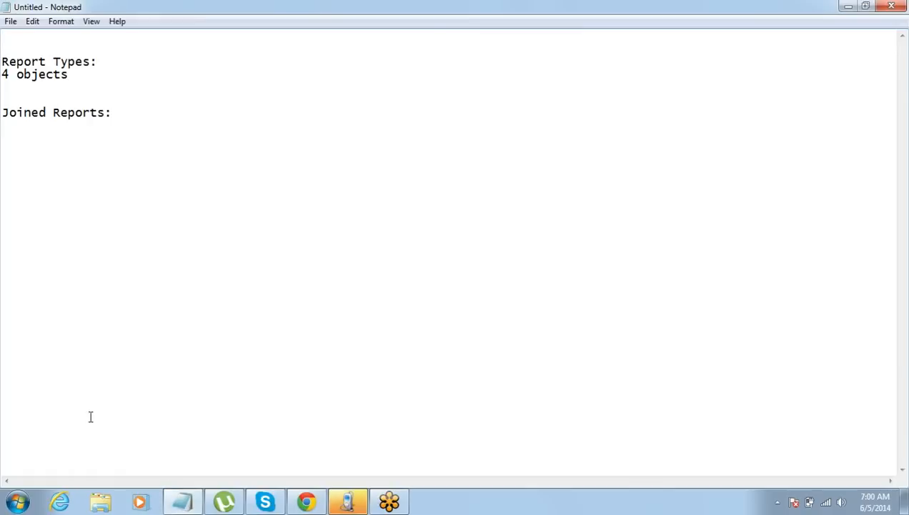
pyautogui.click(18, 504)
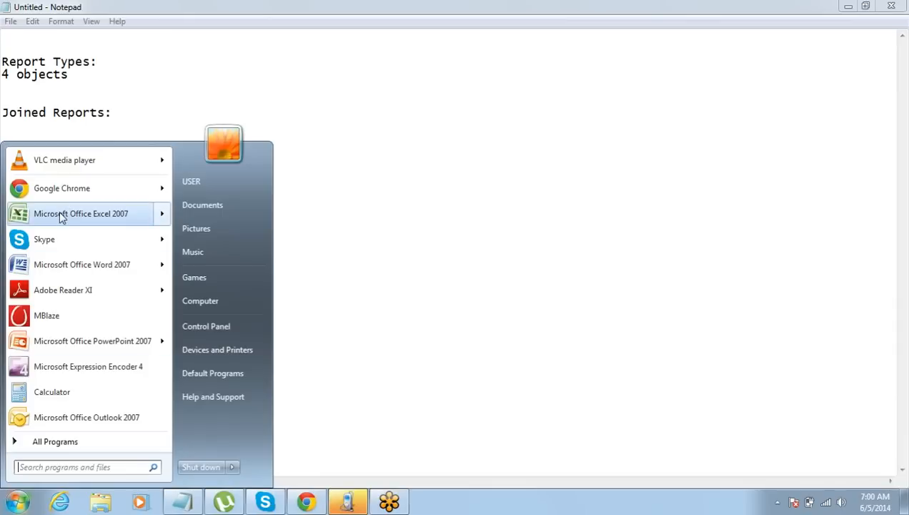
pyautogui.click(61, 212)
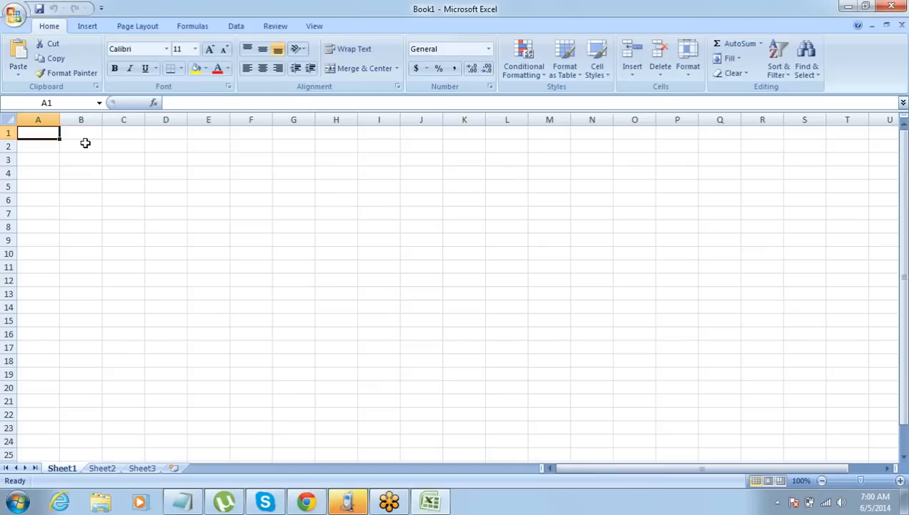
# - Enter the account names IBM, Accenture and Deloitte in cells B2 to B4
pyautogui.click(85, 143)
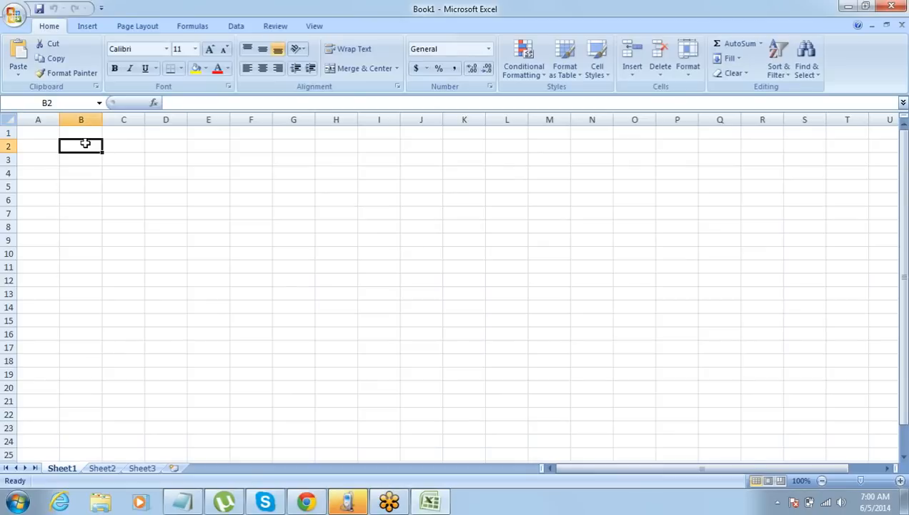
pyautogui.write('IBM')
pyautogui.press('Tab')
pyautogui.press('Return')
pyautogui.write('Accenture')
pyautogui.press('Return')
pyautogui.write('Deloitte')
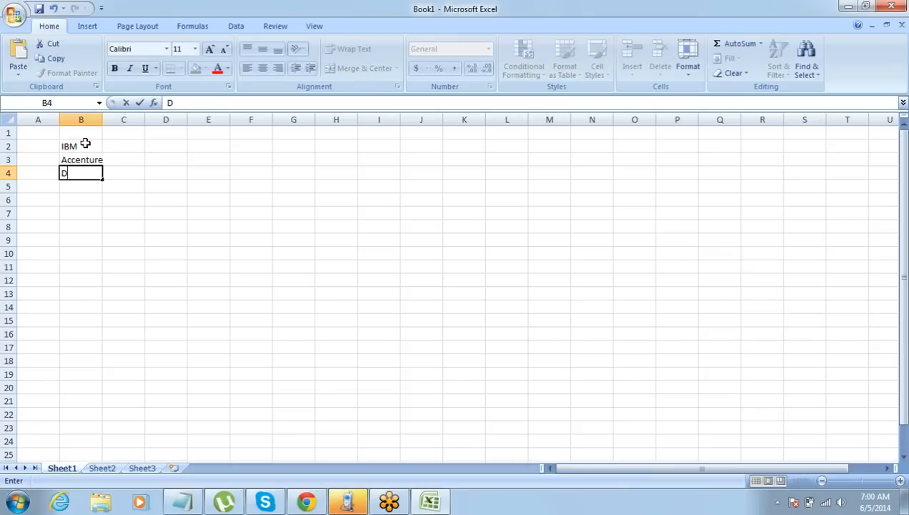
pyautogui.press('Tab')
# - Add the column header Opportunity in cell C1
pyautogui.press('Left')
pyautogui.press('Up')
pyautogui.press('Up')
pyautogui.hotkey('shift', 'Down')
pyautogui.hotkey('shift', 'Down')
pyautogui.hotkey('shift', 'Down')
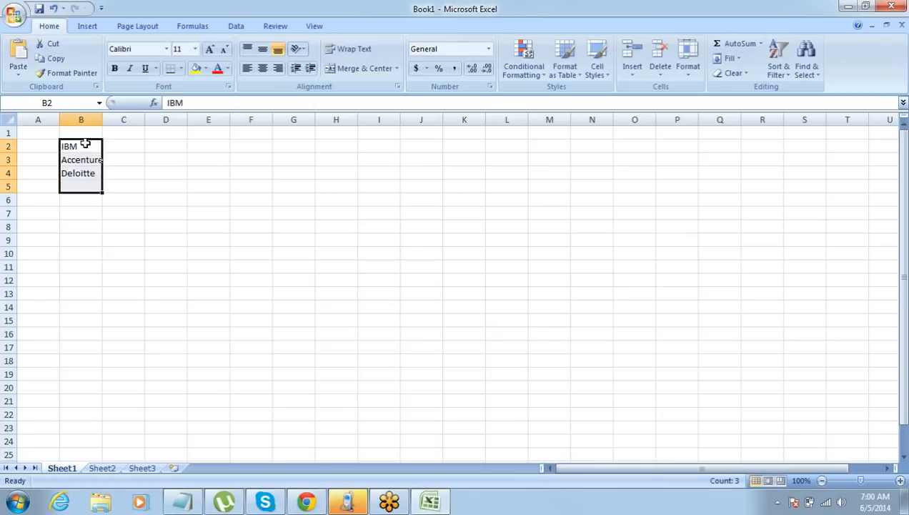
pyautogui.press('Up')
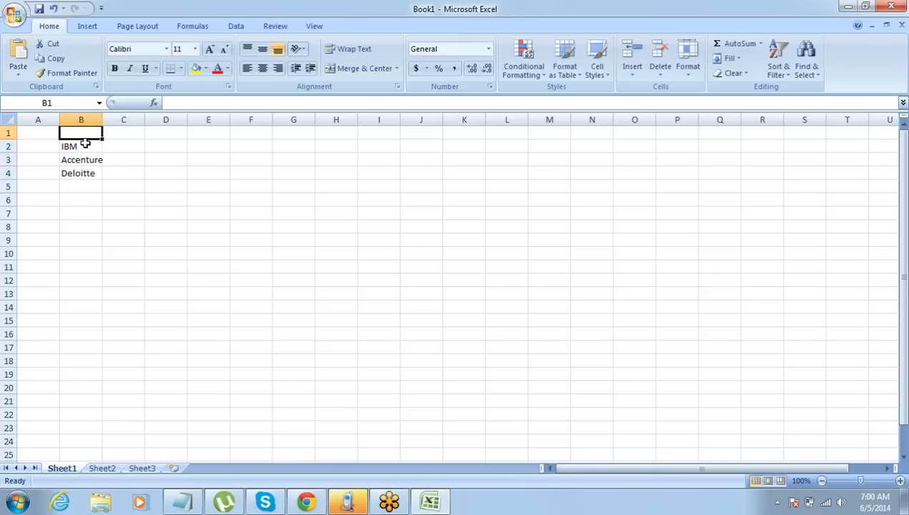
pyautogui.press('Right')
pyautogui.write('Opportunity')
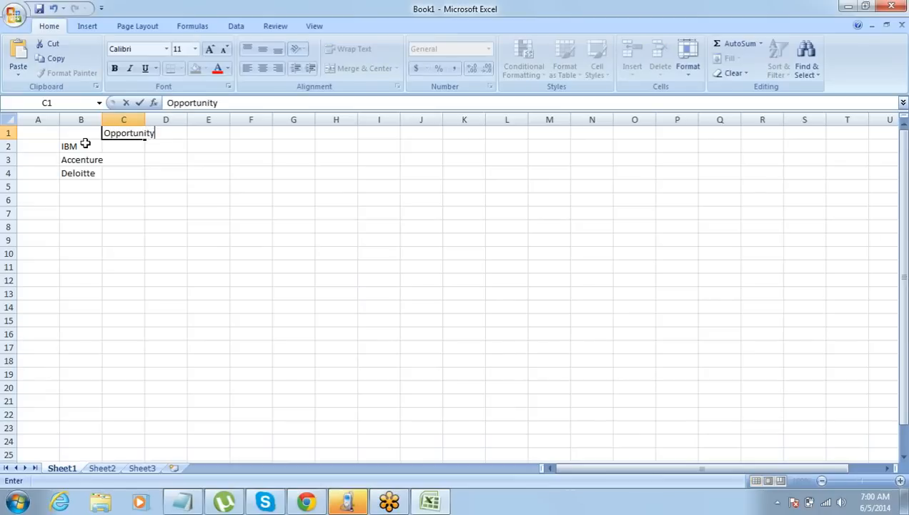
pyautogui.press('Return')
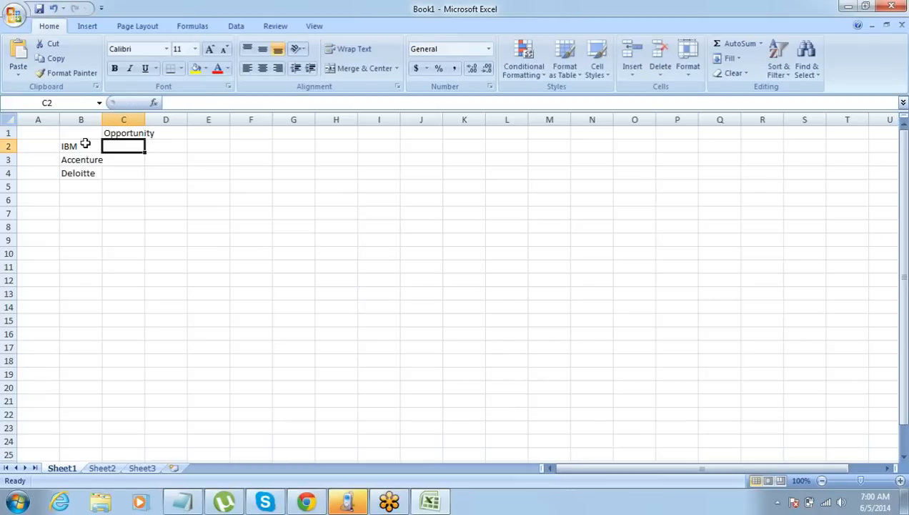
# - Enter the opportunity values 76868 for IBM and 76886868 for Accenture in cells C2 and C3
pyautogui.write('76868')
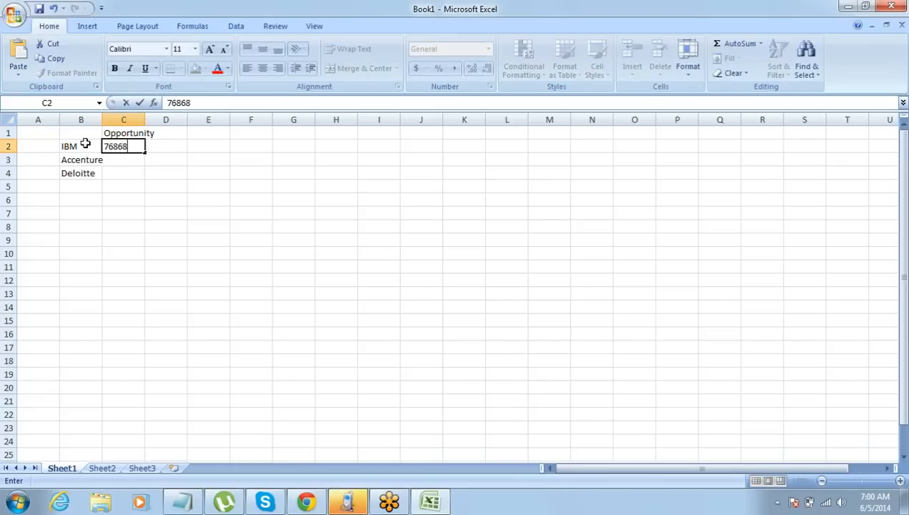
pyautogui.press('Tab')
pyautogui.press('Return')
pyautogui.write('76886868')
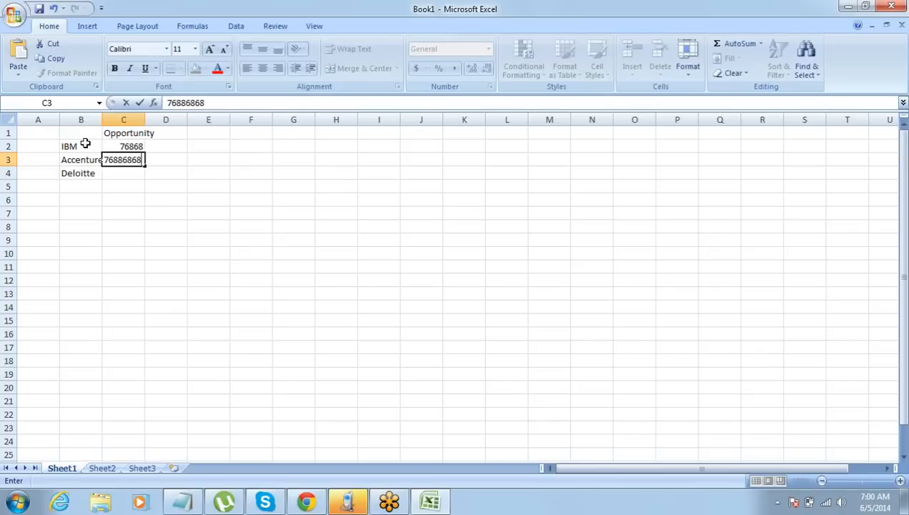
pyautogui.press('Return')
# - Place the value 268768 in cell C4 beside the account name Deloitte in cell B4
pyautogui.press('Left')
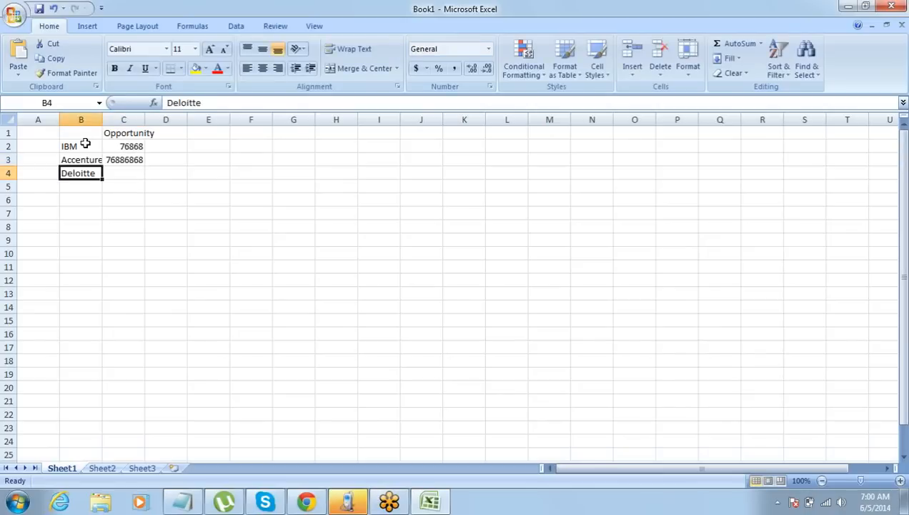
pyautogui.write('268768')
pyautogui.press('Right')
pyautogui.press('Left')
pyautogui.hotkey('ctrl', 'x')
pyautogui.press('Right')
pyautogui.hotkey('ctrl', 'v')
pyautogui.press('Left')
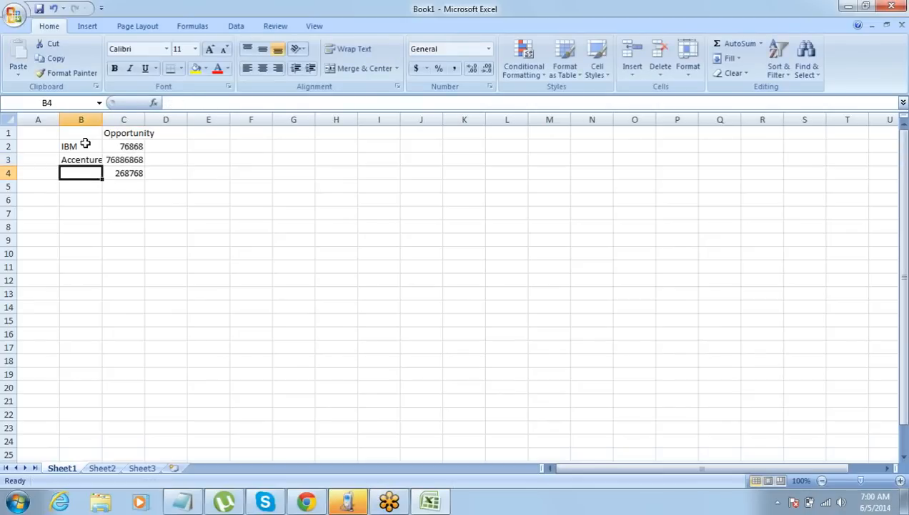
pyautogui.write('Deloitte')
pyautogui.press('Return')
# - Enter the column header Name in cell B1
pyautogui.press('Up')
pyautogui.press('Up')
pyautogui.press('Up')
pyautogui.press('Up')
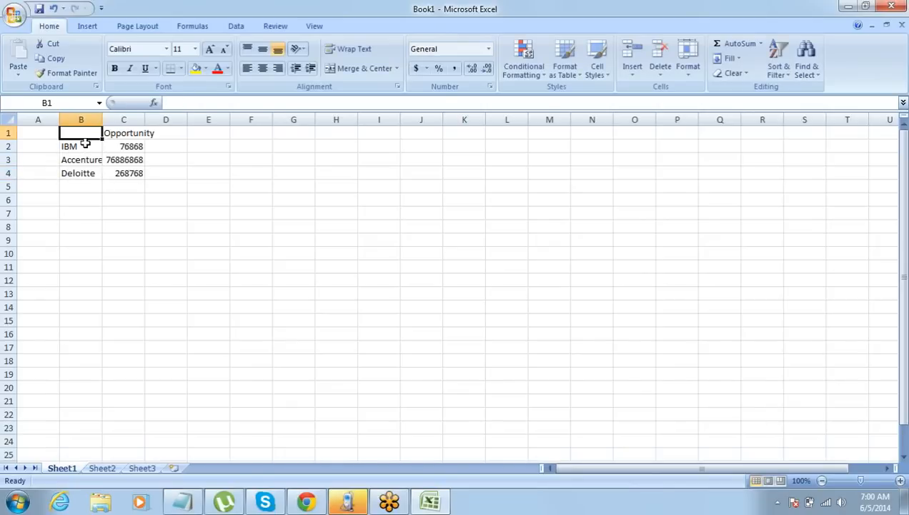
pyautogui.write('Name')
pyautogui.press('Return')
# - Make the headers in B1 and C1 bold and widen columns B and C to fit their contents
pyautogui.press('Up')
pyautogui.hotkey('shift', 'Right')
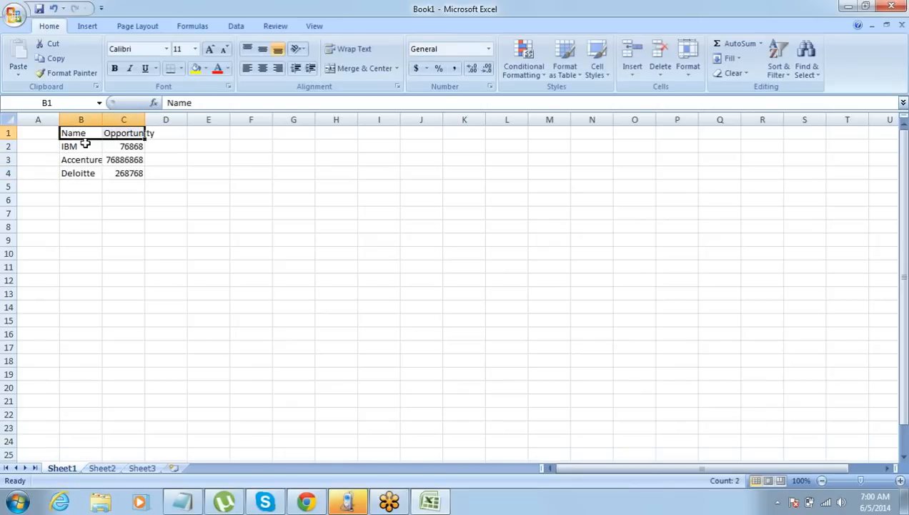
pyautogui.hotkey('ctrl', 'b')
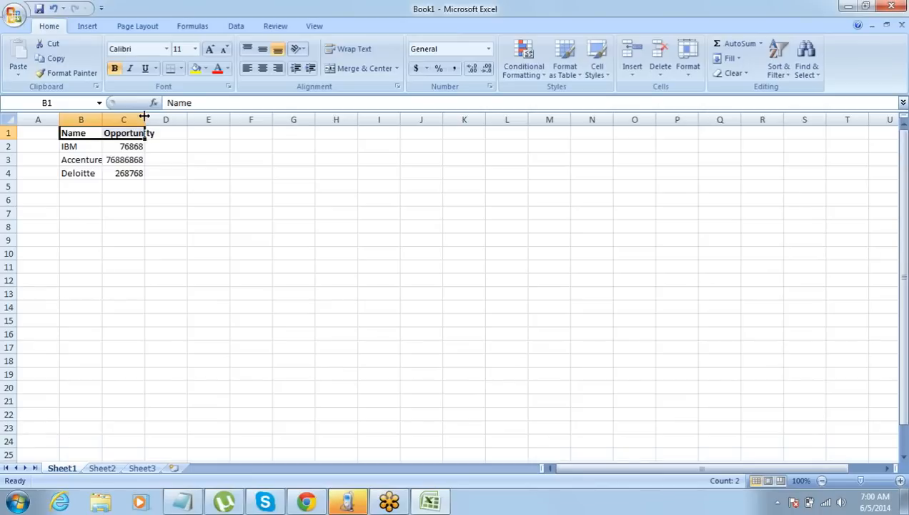
pyautogui.moveTo(142, 117); pyautogui.dragTo(167, 117)
pyautogui.moveTo(104, 118); pyautogui.dragTo(118, 127)
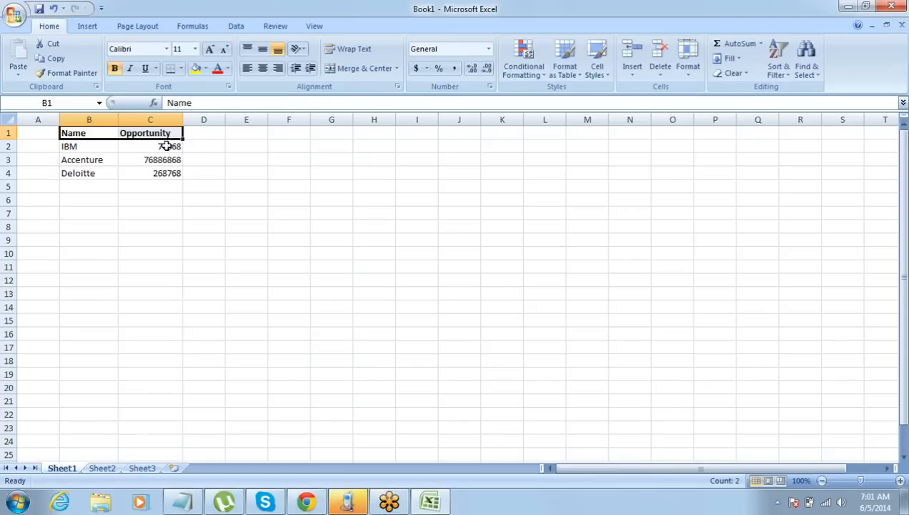
# - Add the column header Contacts in cell D1 and make it bold
pyautogui.click(214, 134)
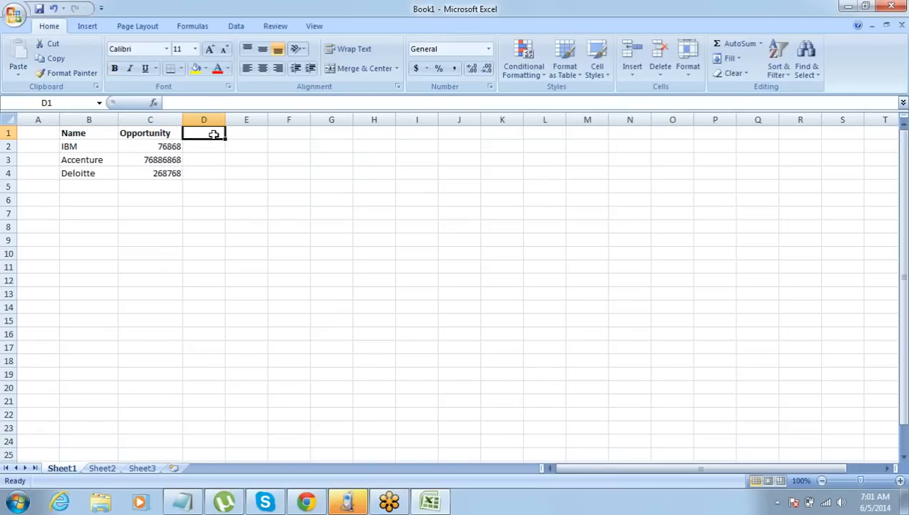
pyautogui.write('Contact')
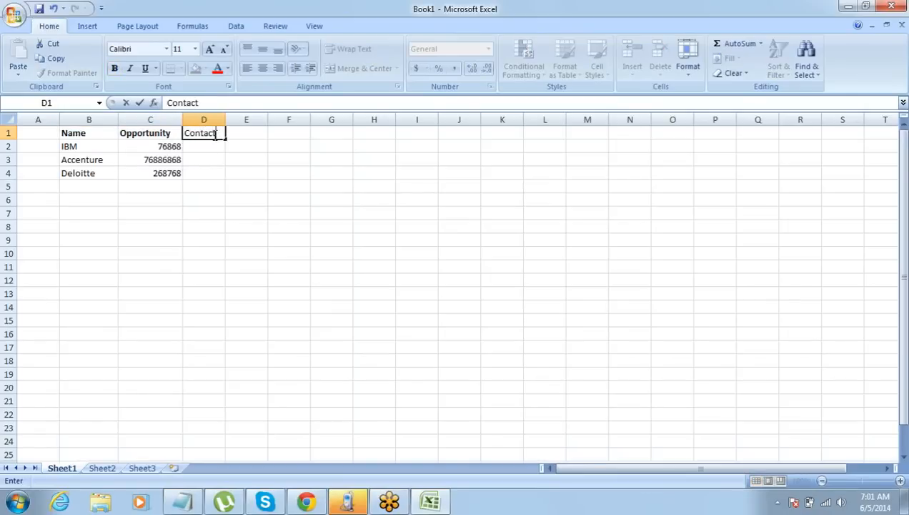
pyautogui.write('s')
pyautogui.press('Right')
pyautogui.press('Left')
pyautogui.press('Down')
pyautogui.press('Up')
pyautogui.hotkey('ctrl', 'b')
pyautogui.press('Down')
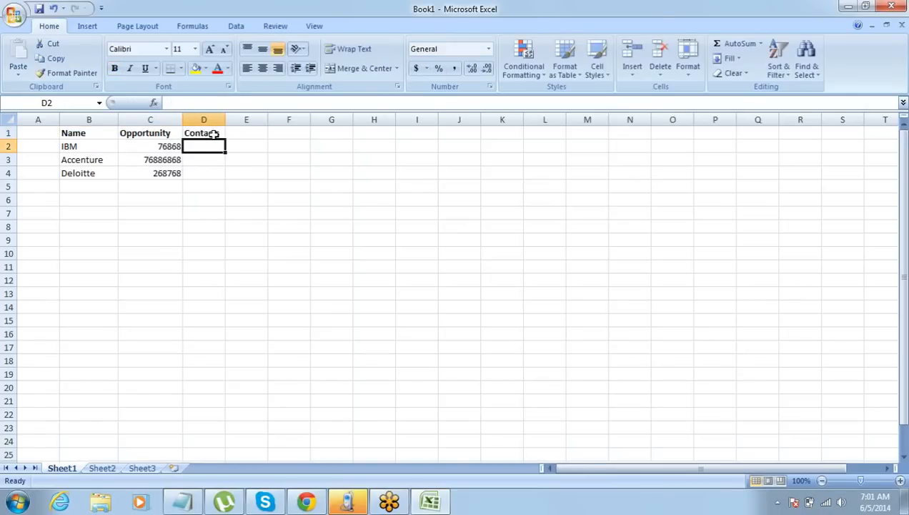
pyautogui.hotkey('shift', 'Left')
pyautogui.hotkey('shift', 'Down')
pyautogui.press('Right')
pyautogui.press('Left')
pyautogui.hotkey('shift', 'Down')
pyautogui.hotkey('shift', 'Down')
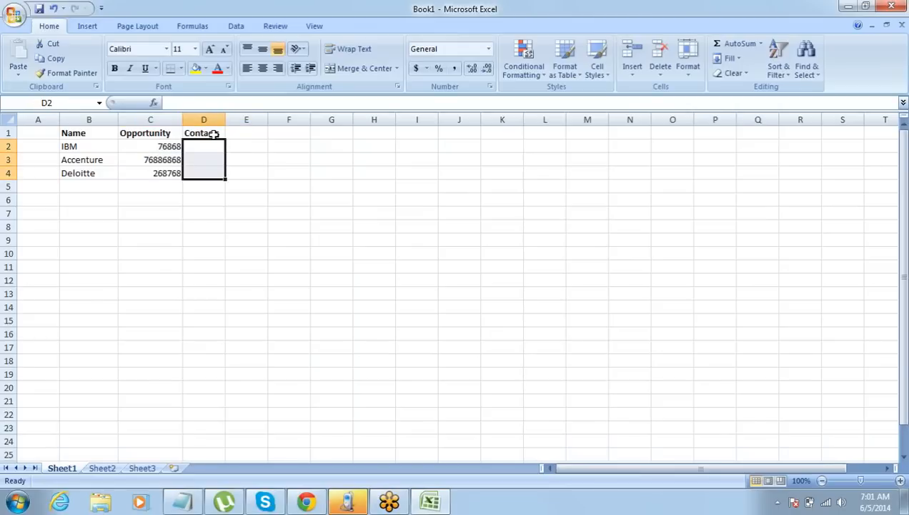
# - Add the column header Cases in cell E1
pyautogui.press('Up')
pyautogui.press('Right')
pyautogui.write('Cases')
pyautogui.press('Tab')
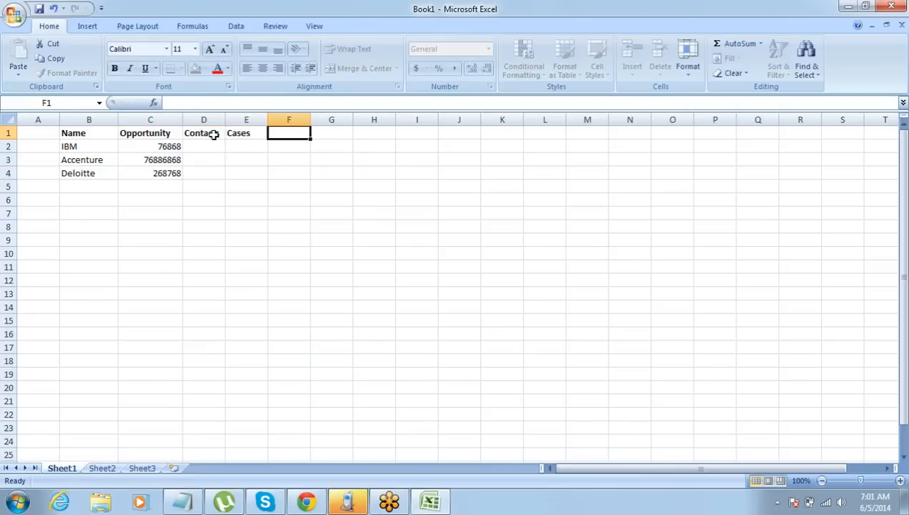
pyautogui.press('Left')
pyautogui.press('Down')
pyautogui.press('Left')
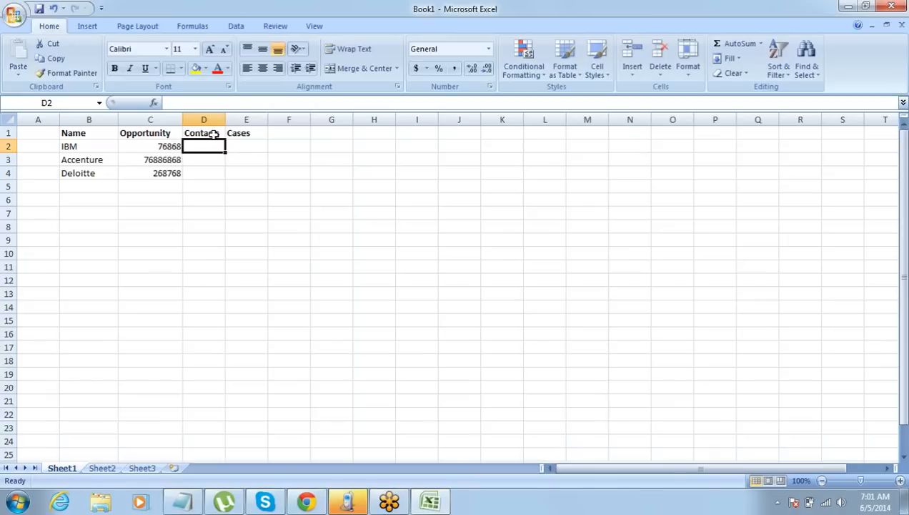
# - Replace the header in cell B1 with Account
pyautogui.click(105, 131)
pyautogui.moveTo(105, 132); pyautogui.dragTo(221, 127)
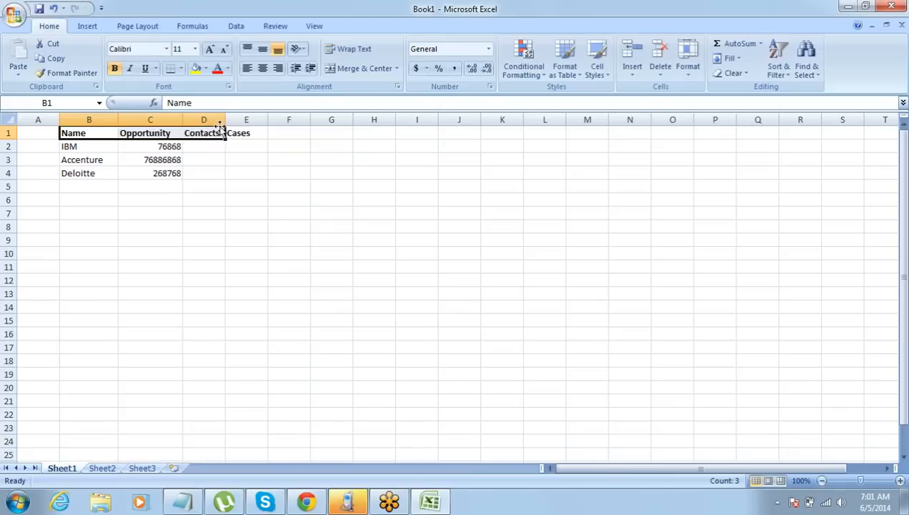
pyautogui.press('Left')
pyautogui.press('Right')
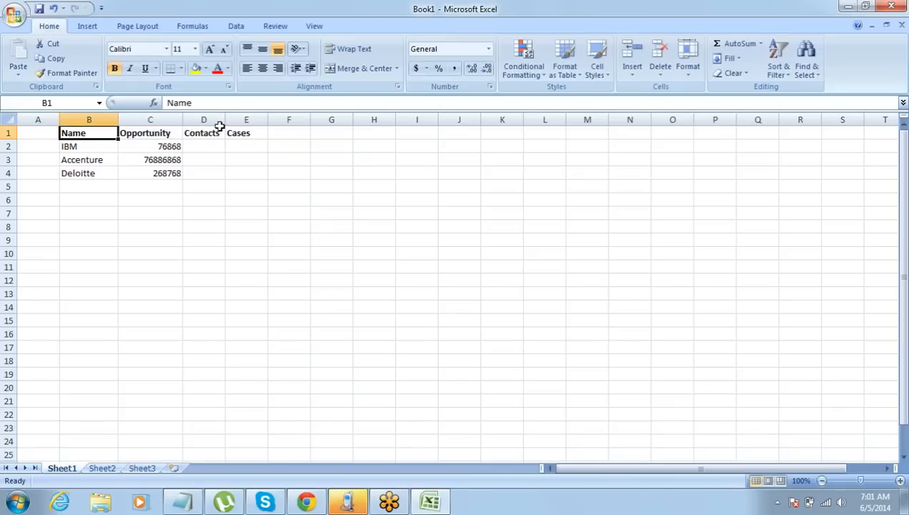
pyautogui.write('Account')
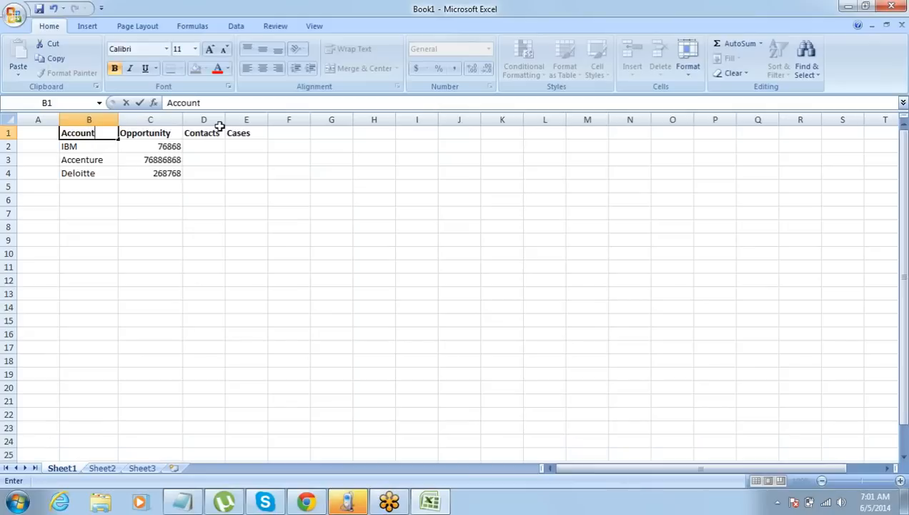
pyautogui.press('Tab')
pyautogui.press('Left')
# - Select the four object headers from Account to Cases in cells B1 to E1
pyautogui.hotkey('shift', 'Right')
pyautogui.hotkey('shift', 'Right')
pyautogui.hotkey('shift', 'Right')
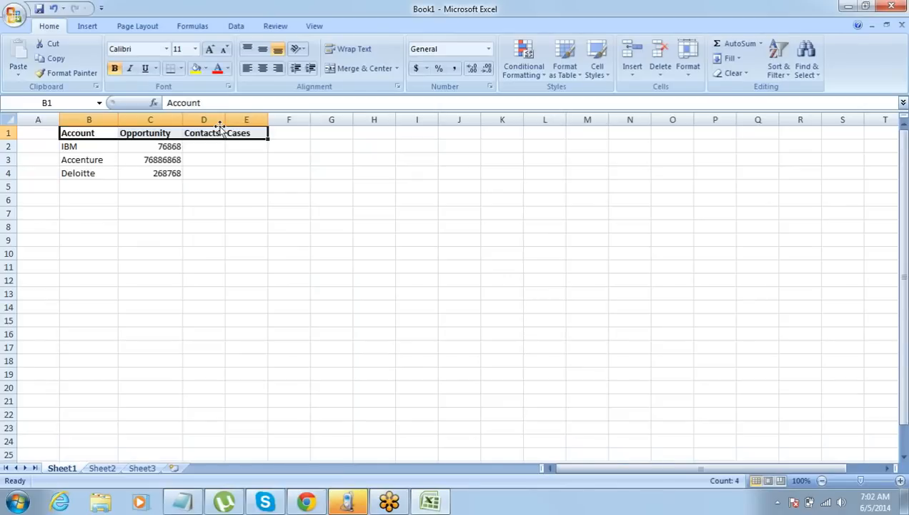
pyautogui.click(905, 118)
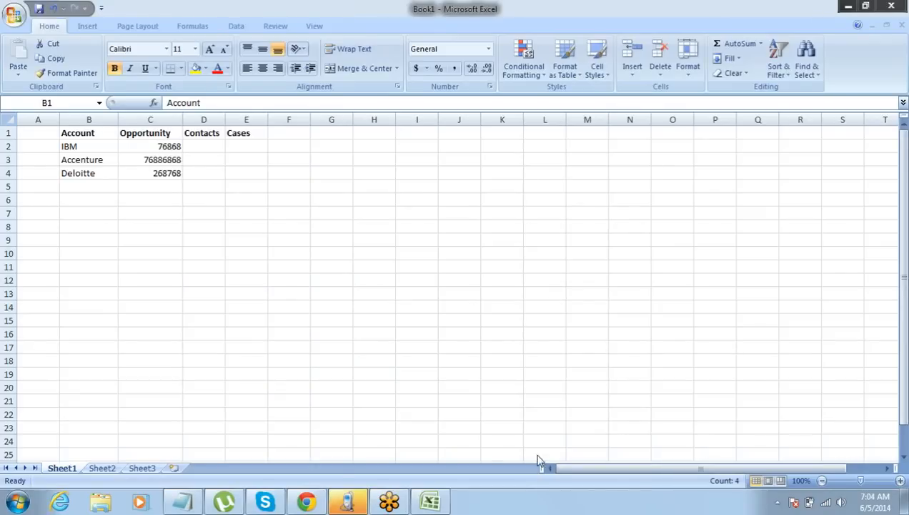
# - Highlight the "4 objects" note in Notepad, then return to Excel and select the Opportunity and Account headers in turn
pyautogui.click(183, 503)
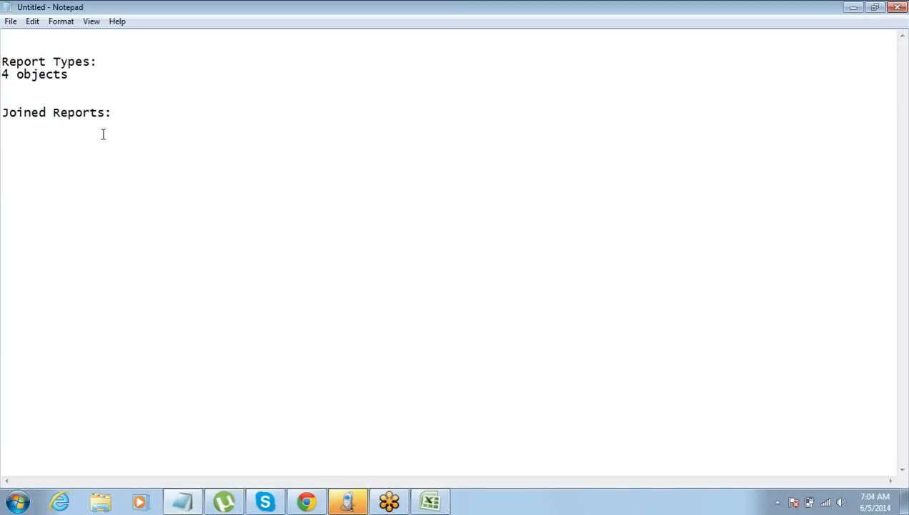
pyautogui.moveTo(80, 77); pyautogui.dragTo(2, 78)
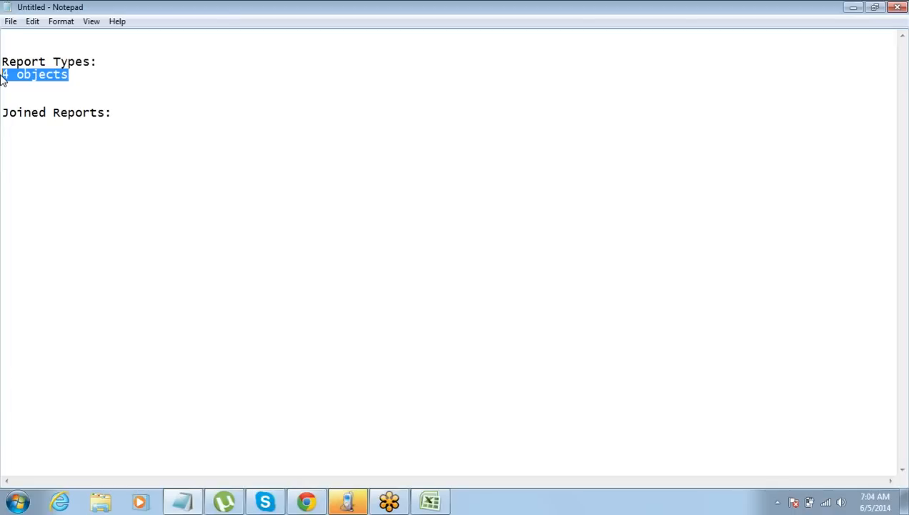
pyautogui.click(442, 502)
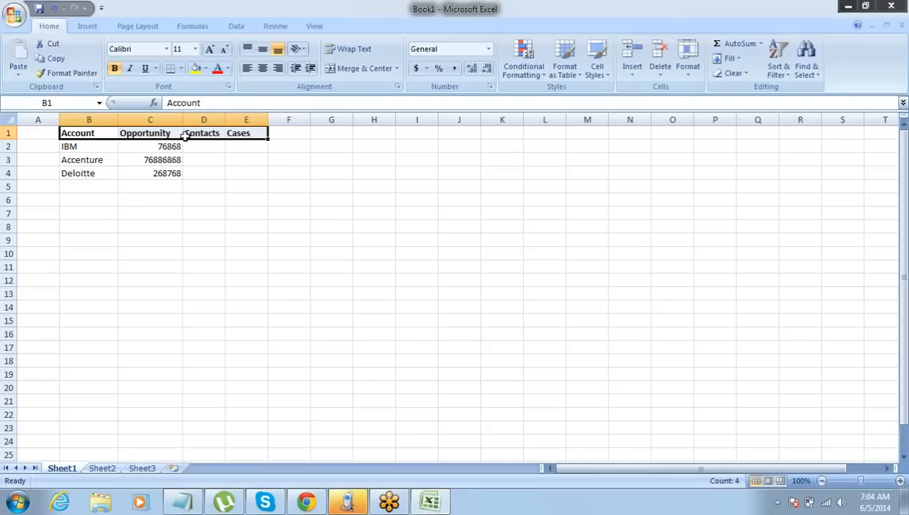
pyautogui.click(89, 131)
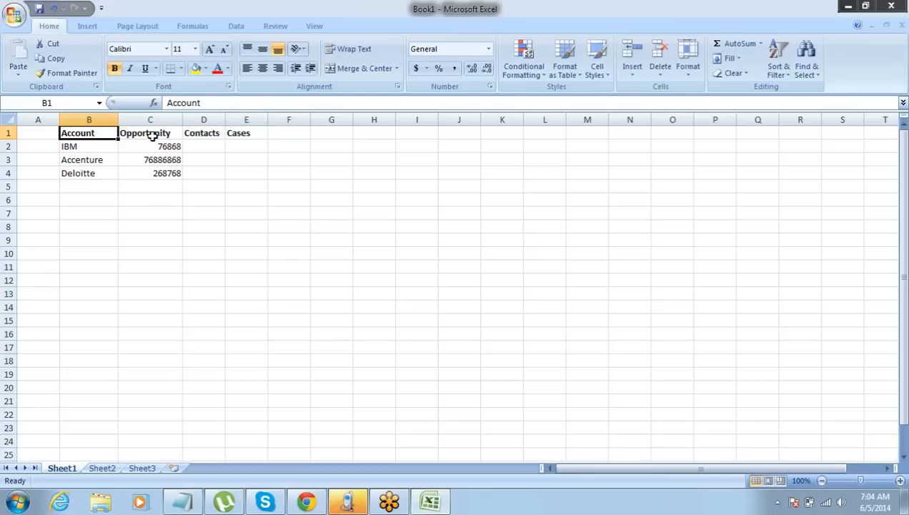
pyautogui.click(152, 137)
pyautogui.click(89, 129)
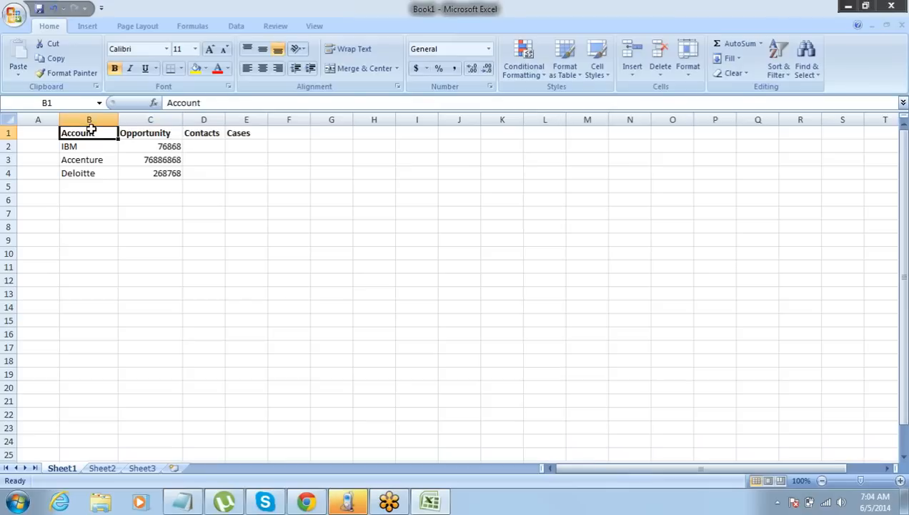
# - Select the Contacts header in cell D1 and the Cases header in cell E1 in turn
pyautogui.click(206, 137)
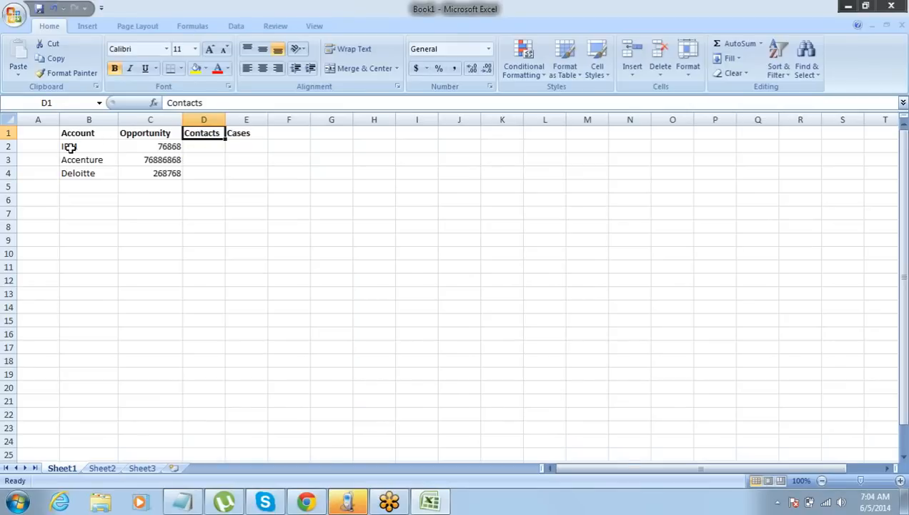
pyautogui.click(237, 132)
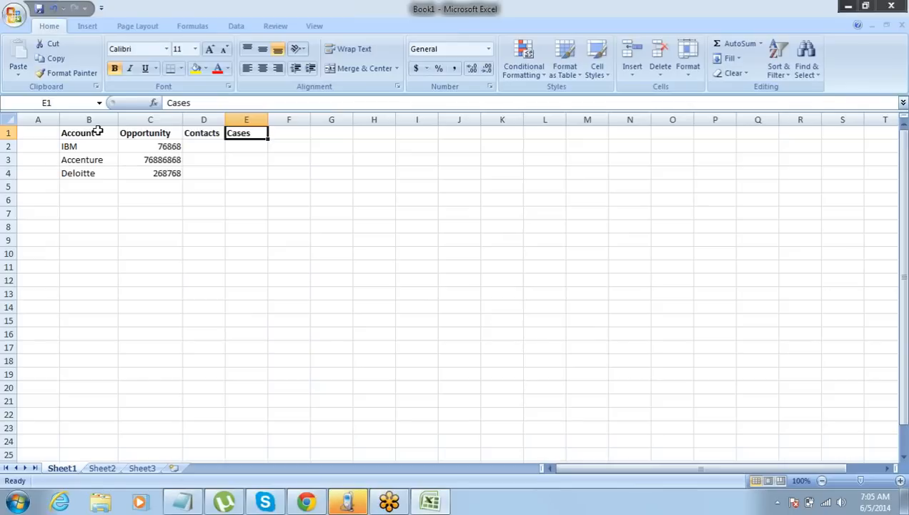
# - Switch to Notepad and insert three blank lines between the "4 objects" note and the Joined Reports heading
pyautogui.click(180, 502)
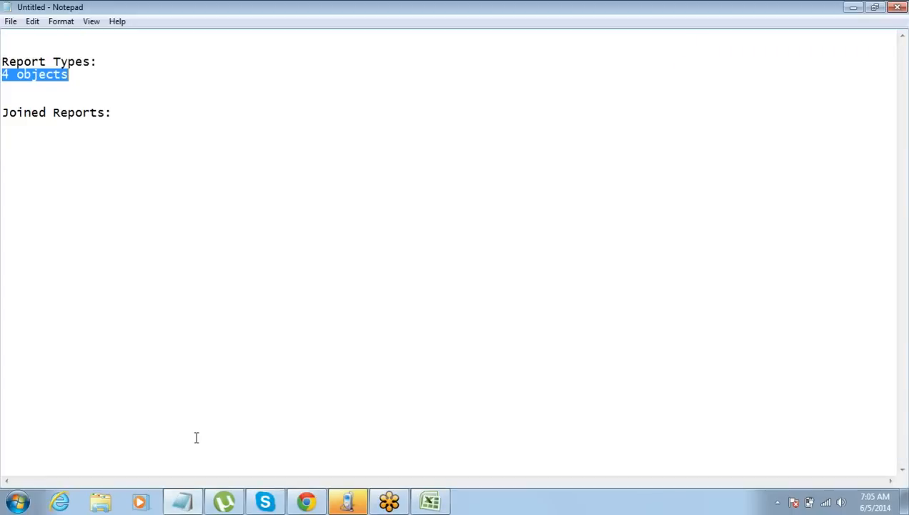
pyautogui.click(135, 113)
pyautogui.press('Up')
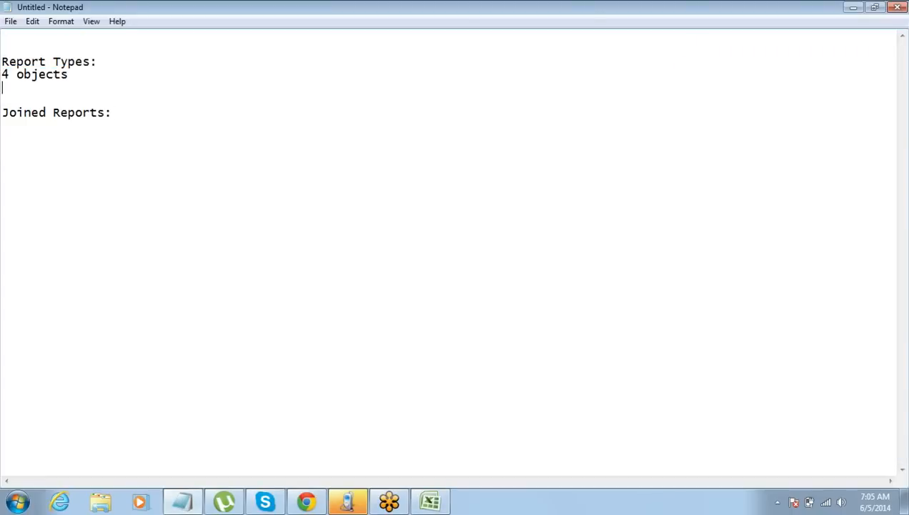
pyautogui.press('Return')
pyautogui.press('Return')
pyautogui.press('Return')
pyautogui.press('Up')
pyautogui.press('Up')
pyautogui.press('Up')
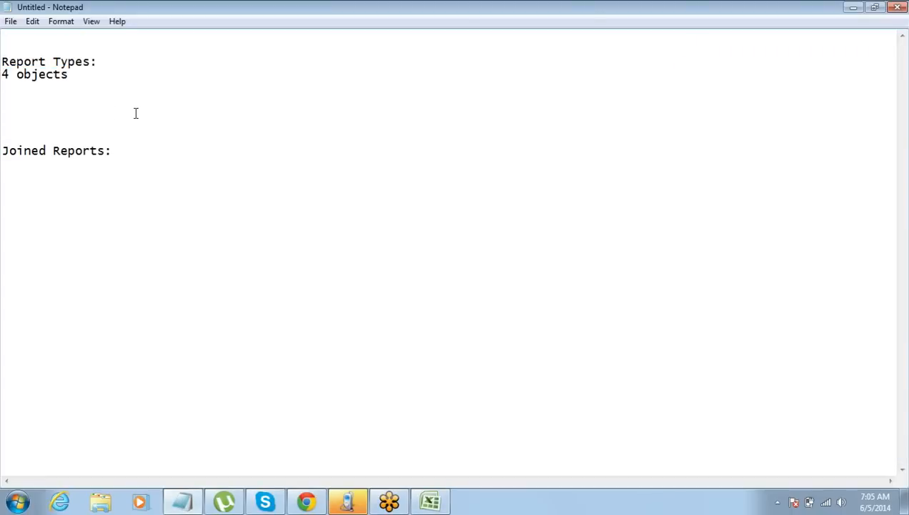
# - List Grand Father, Father and You on separate lines under the "4 objects" note
pyautogui.write('Grand Father')
pyautogui.press('Return')
pyautogui.write('Father')
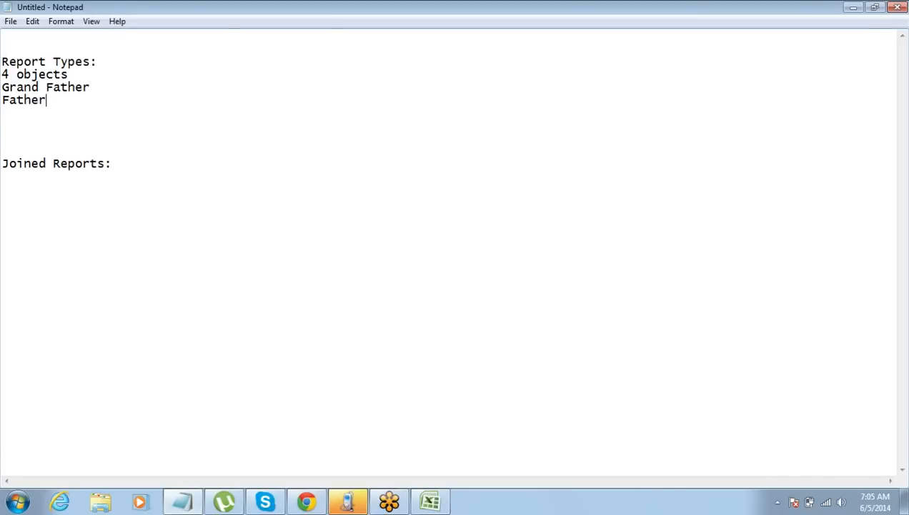
pyautogui.press('Return')
pyautogui.write('Youo')
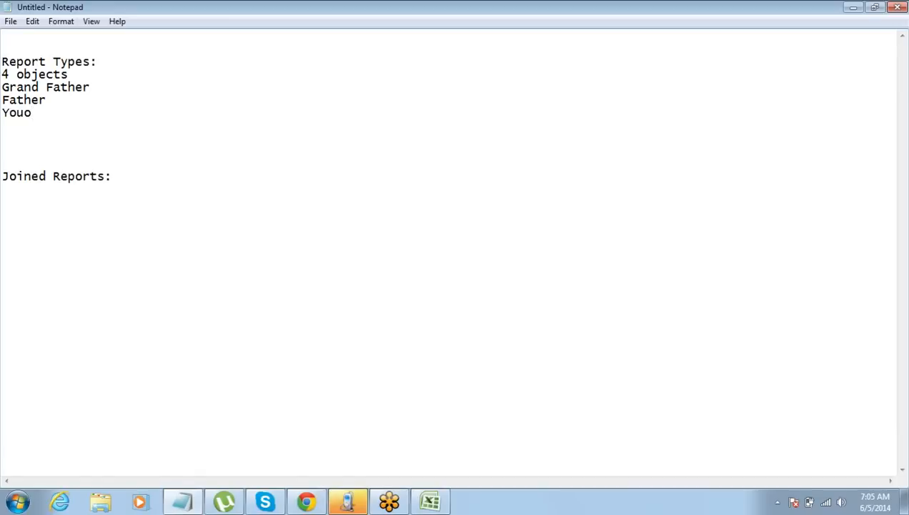
pyautogui.press('BackSpace')
pyautogui.press('Return')
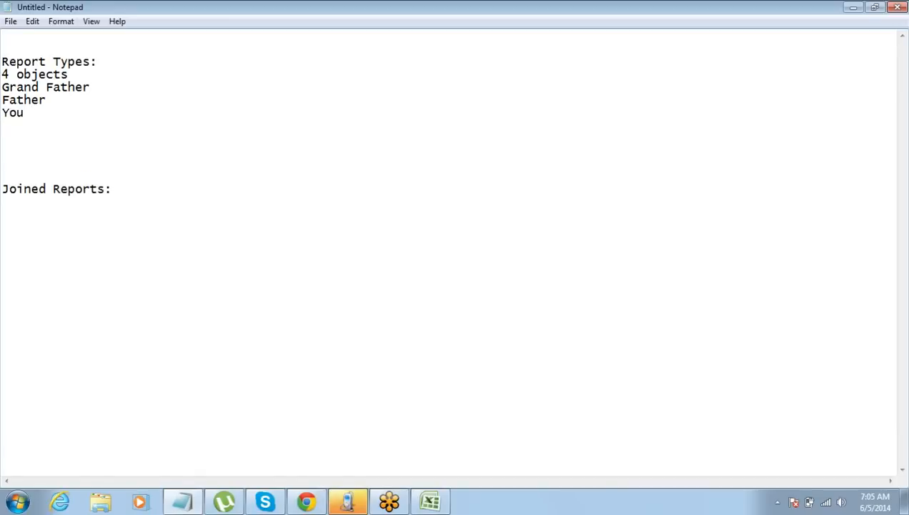
# - Add "Your Child" as the fourth entry of the family list, below You
pyautogui.write('Your')
pyautogui.click(136, 113)
pyautogui.write('Son')
pyautogui.press('BackSpace')
pyautogui.press('BackSpace')
pyautogui.press('BackSpace')
pyautogui.press('Down')
pyautogui.press('End')
pyautogui.write('Child')
# - Highlight the four family lines from Grand Father to Your Child, then clear the highlight
pyautogui.press('Up')
pyautogui.press('Up')
pyautogui.press('Up')
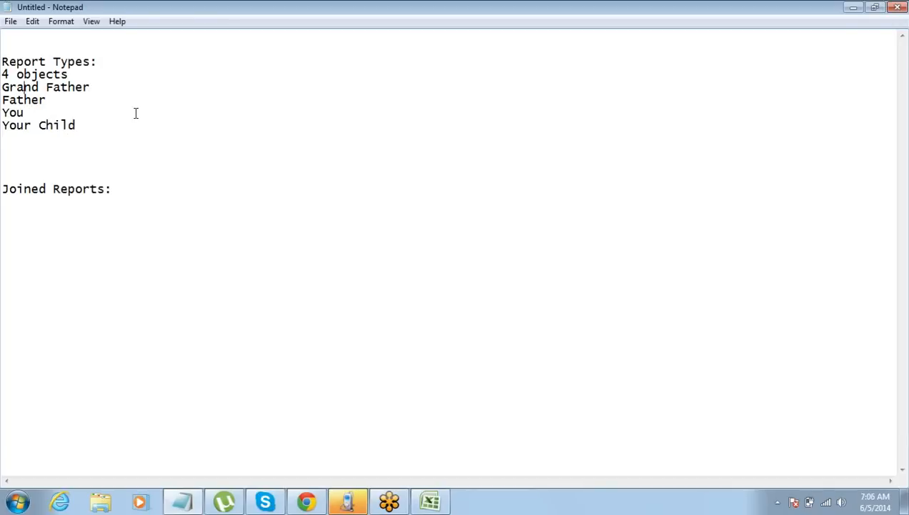
pyautogui.hotkey('shift', 'Down')
pyautogui.hotkey('shift', 'Down')
pyautogui.hotkey('shift', 'Down')
pyautogui.hotkey('shift', 'Down')
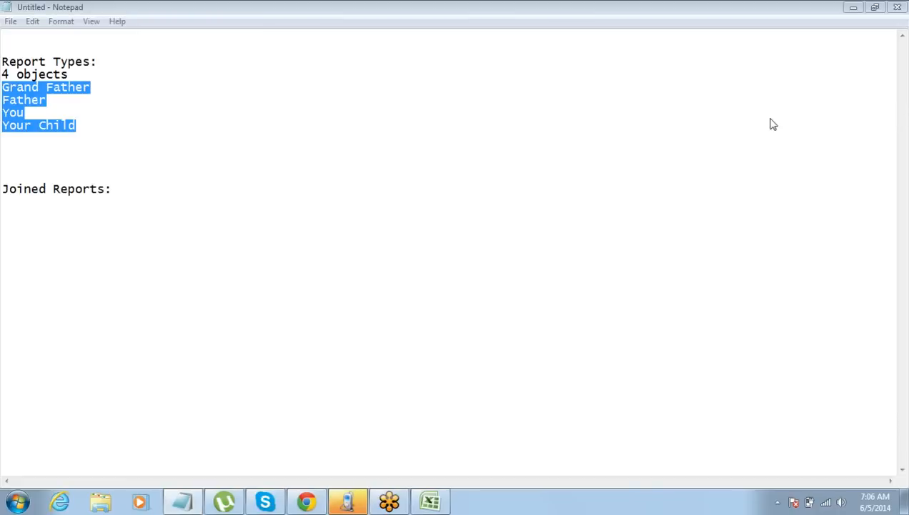
pyautogui.click(3, 86)
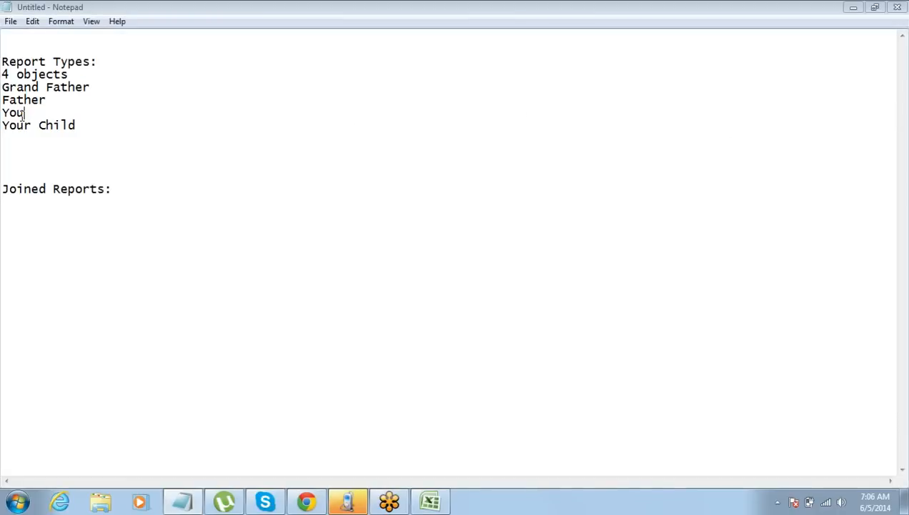
pyautogui.moveTo(4, 86); pyautogui.dragTo(87, 138)
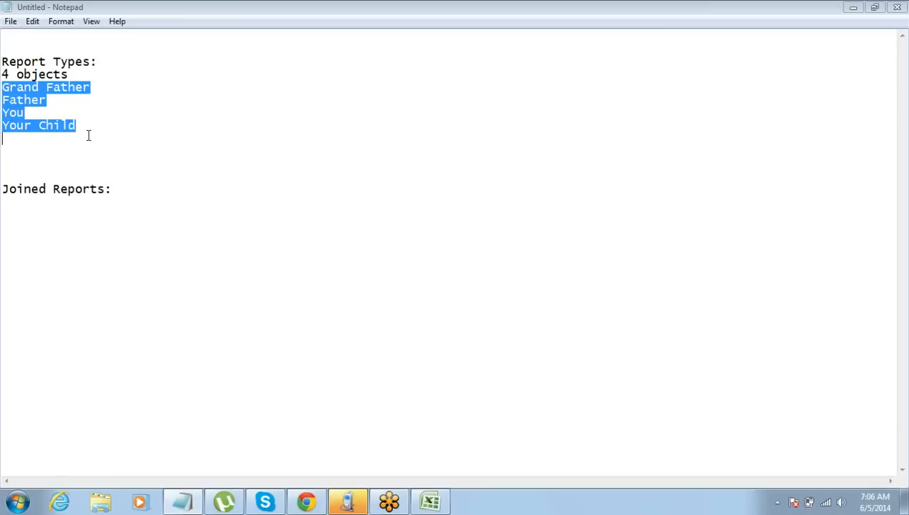
pyautogui.click(88, 135)
# - Add the line "Account" below the family list, separated from it by a blank line
pyautogui.click(87, 126)
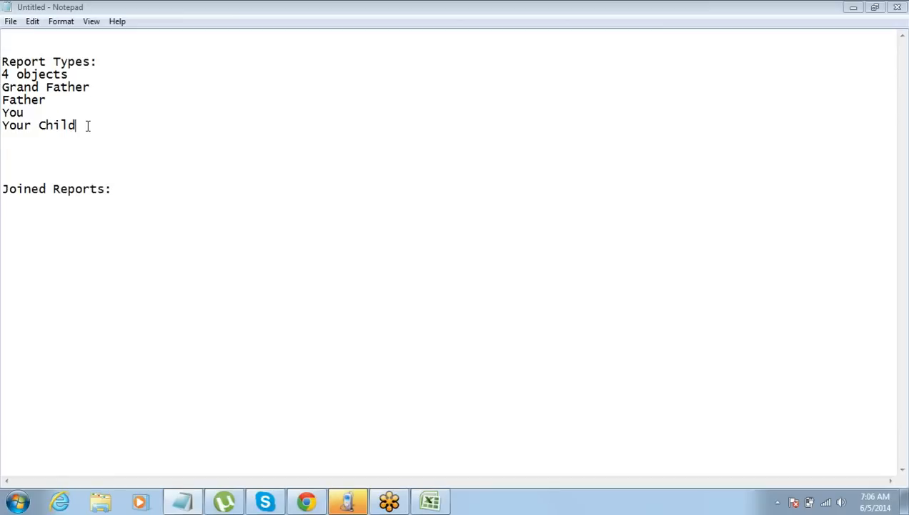
pyautogui.press('Return')
pyautogui.press('Return')
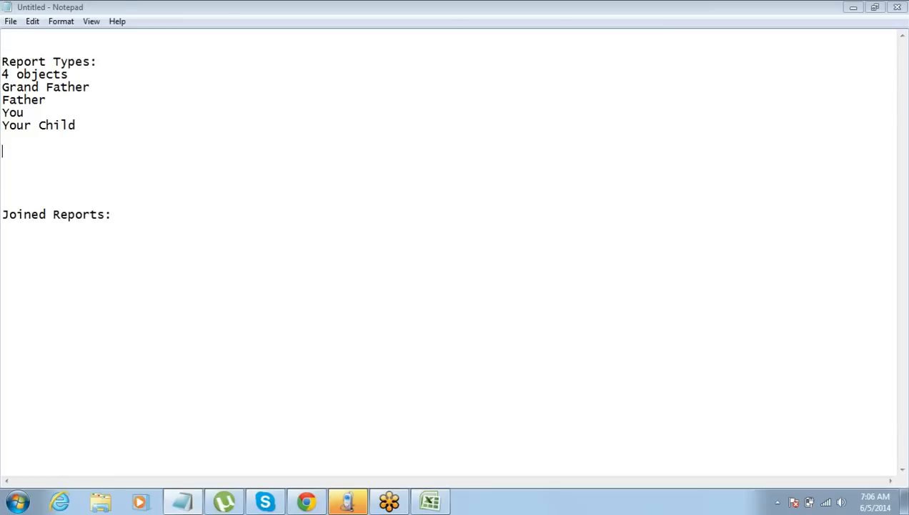
pyautogui.write('Account')
pyautogui.press('Return')
# - Write "Contact + Opportunity + Cases" on the line below Account
pyautogui.write('Co')
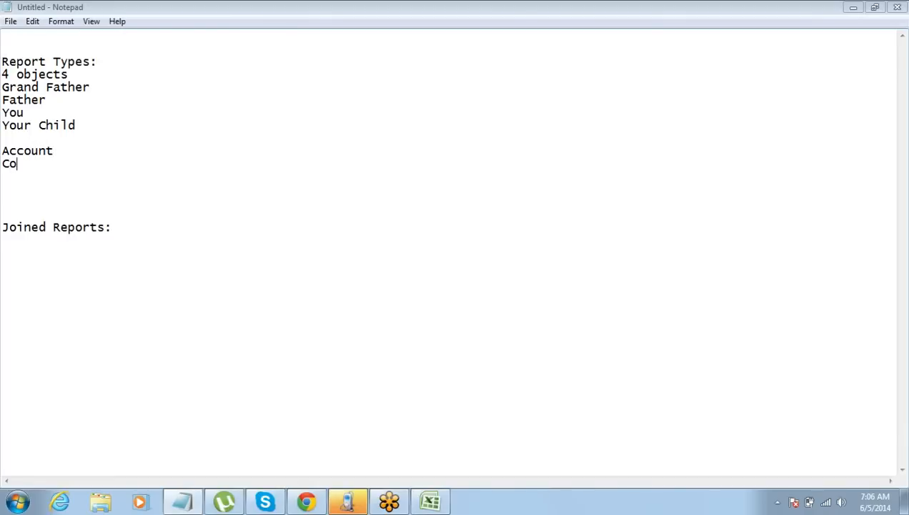
pyautogui.write('ntact + Opp')
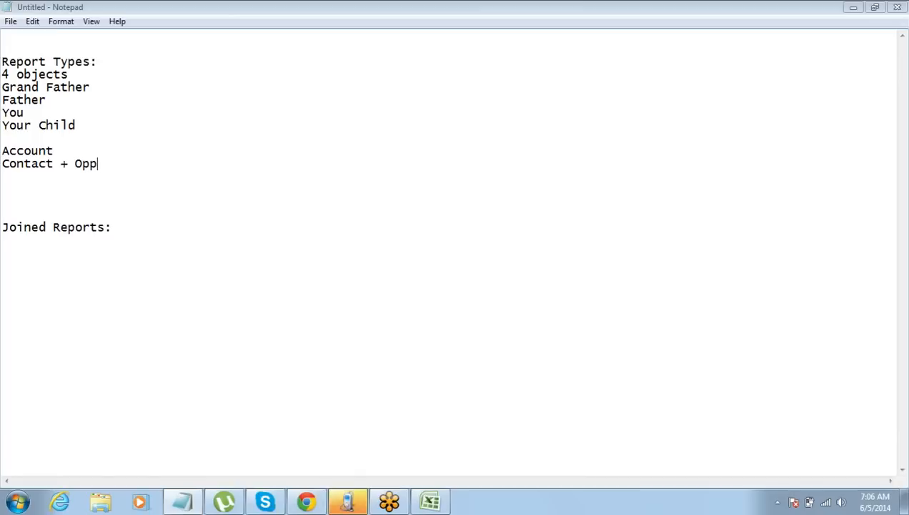
pyautogui.write('ortunity + Cass=')
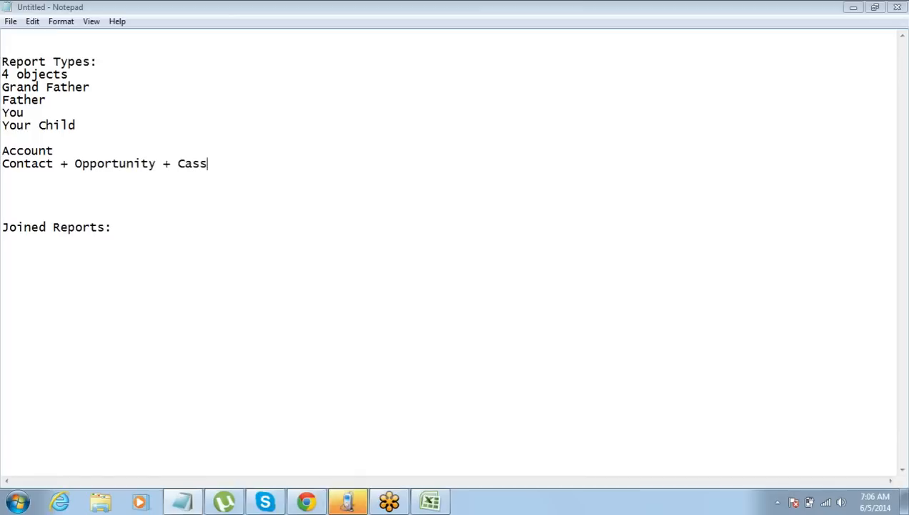
pyautogui.press('BackSpace')
pyautogui.press('BackSpace')
pyautogui.write('ess')
pyautogui.press('BackSpace')
# - Highlight Account, then Account together with Contact, in the notes, checking the Salesforce setup page in Chrome in between
pyautogui.moveTo(3, 151); pyautogui.dragTo(68, 149)
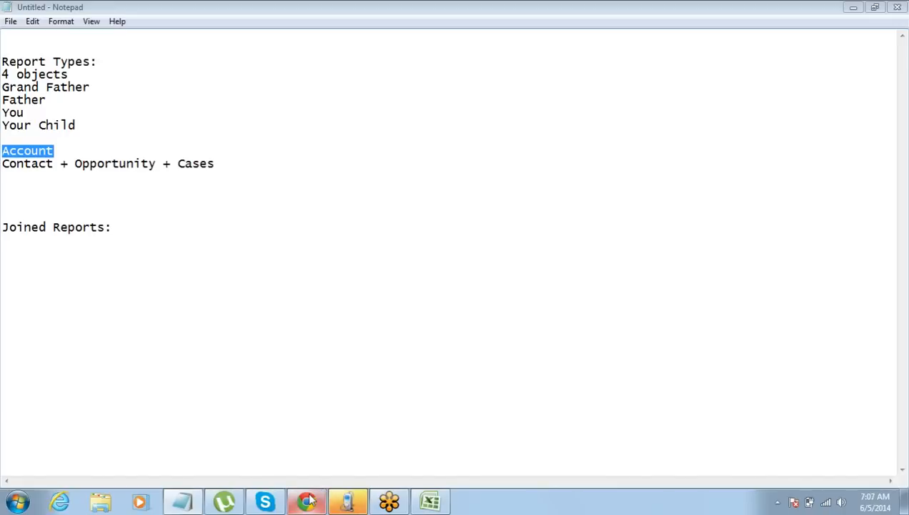
pyautogui.moveTo(306, 500)
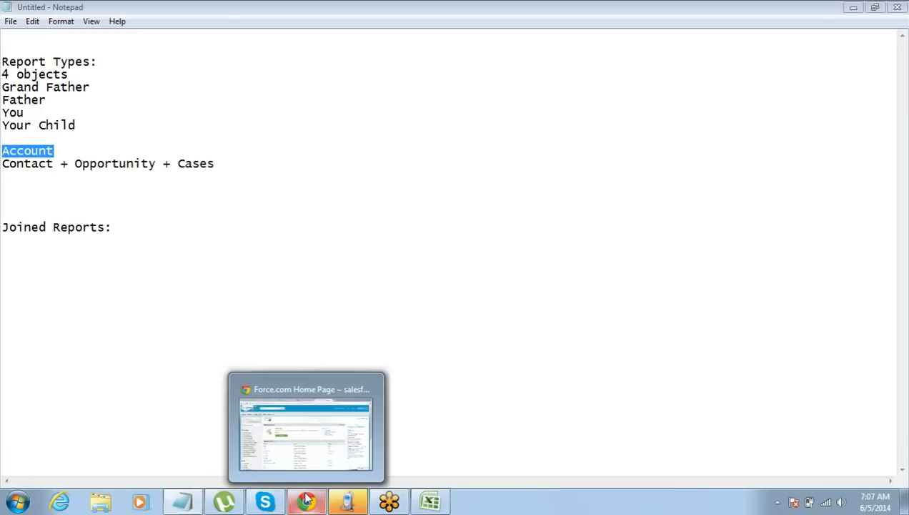
pyautogui.click(294, 381)
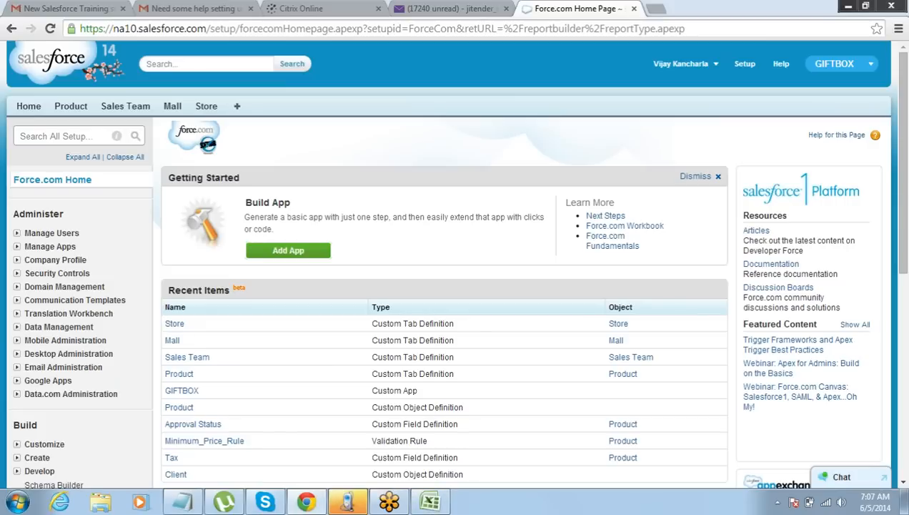
pyautogui.moveTo(430, 502)
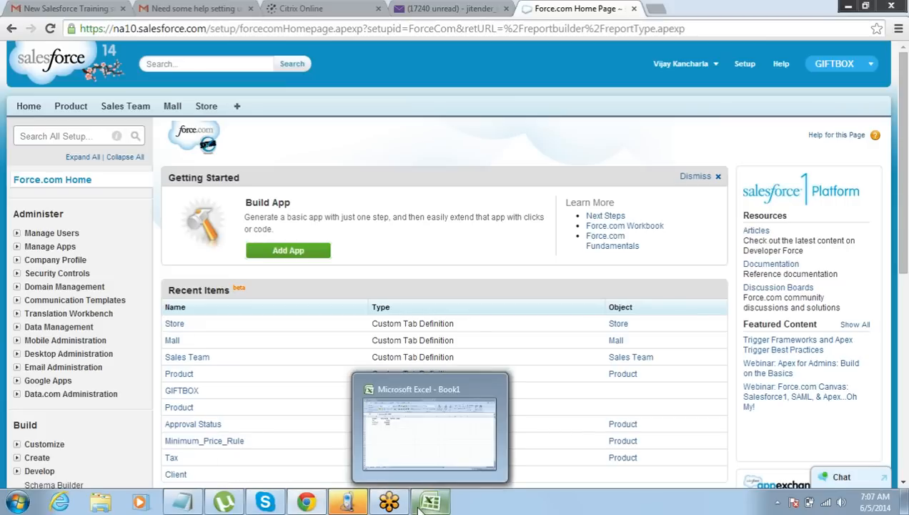
pyautogui.click(182, 501)
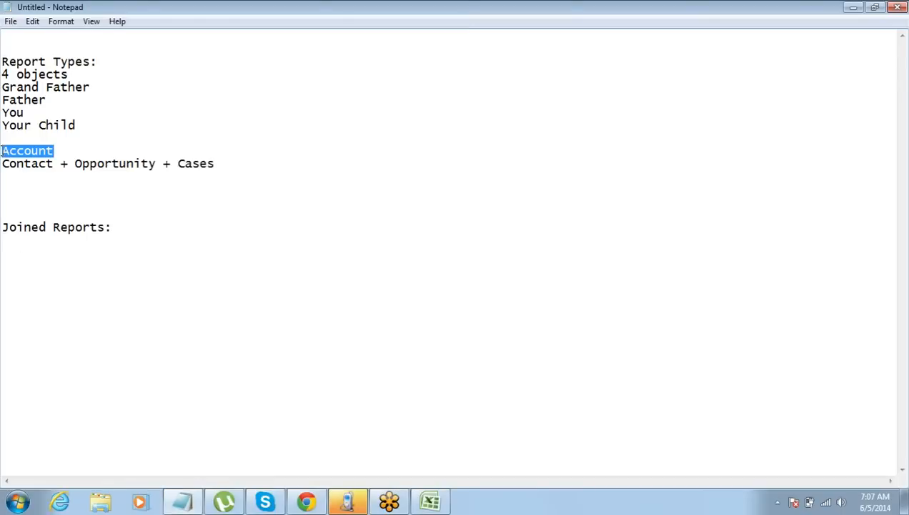
pyautogui.moveTo(2, 151); pyautogui.dragTo(52, 169)
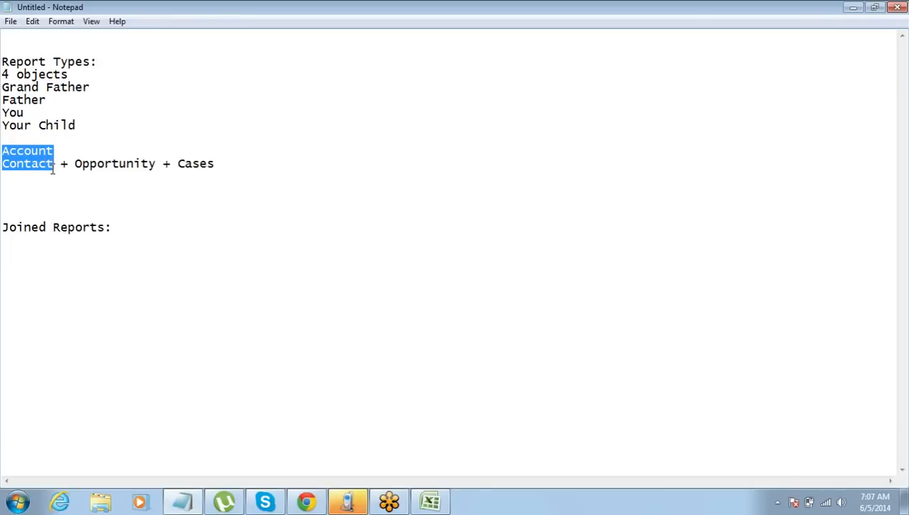
# - Add the line "Account & Contacts" below the Contact + Opportunity + Cases line, leaving a blank line between them
pyautogui.click(216, 163)
pyautogui.press('Return')
pyautogui.press('Return')
pyautogui.write('Acc')
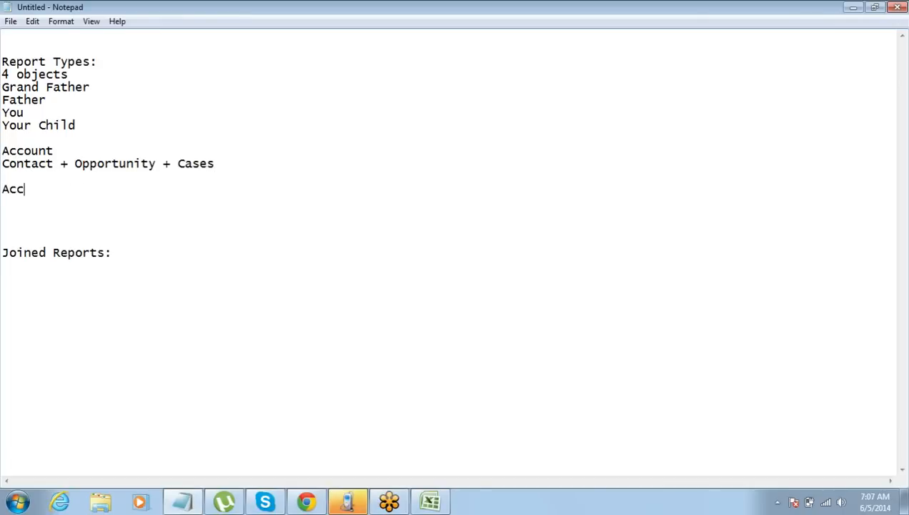
pyautogui.write('ount & Contacts')
# - Add the line "Account & Opportunities" below Account & Contacts
pyautogui.press('Return')
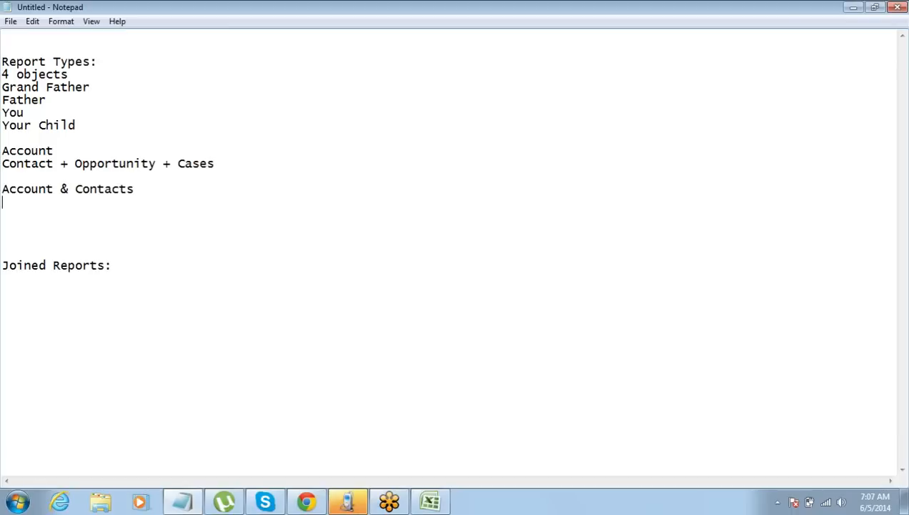
pyautogui.write('Account & Opport')
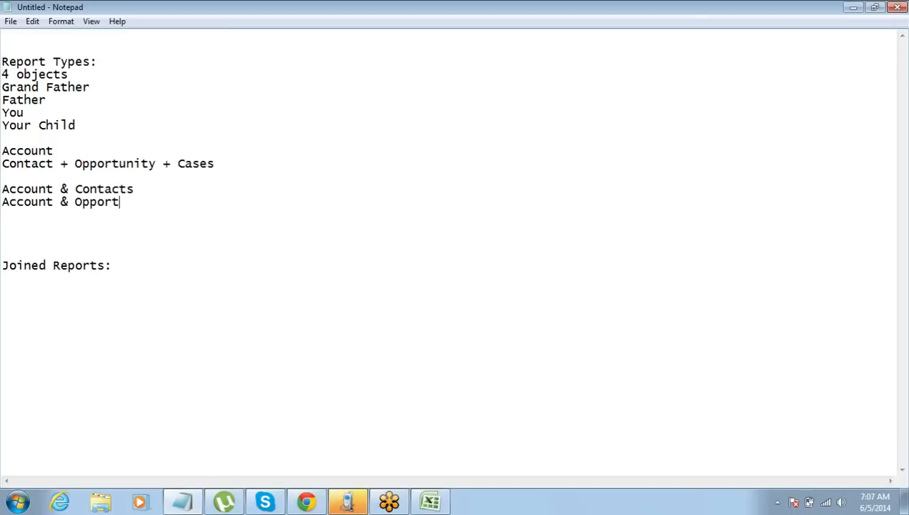
pyautogui.write('uit')
pyautogui.press('BackSpace')
pyautogui.press('BackSpace')
pyautogui.write('nities')
# - Add the line "Account & Cases" below Account & Opportunities
pyautogui.press('Return')
pyautogui.write('Account ')
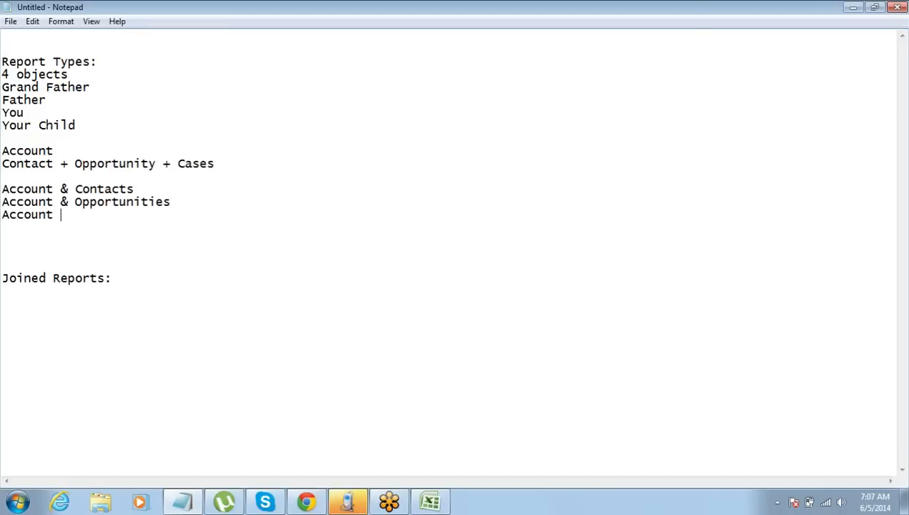
pyautogui.write('& Cases')
pyautogui.press('Up')
pyautogui.press('Up')
pyautogui.press('Down')
pyautogui.press('Down')
pyautogui.press('Left')
pyautogui.press('Left')
pyautogui.press('Left')
pyautogui.press('Left')
pyautogui.press('Left')
pyautogui.press('Left')
# - Switch to Excel and select the table range B1 to E4, then only cell E4
pyautogui.click(430, 501)
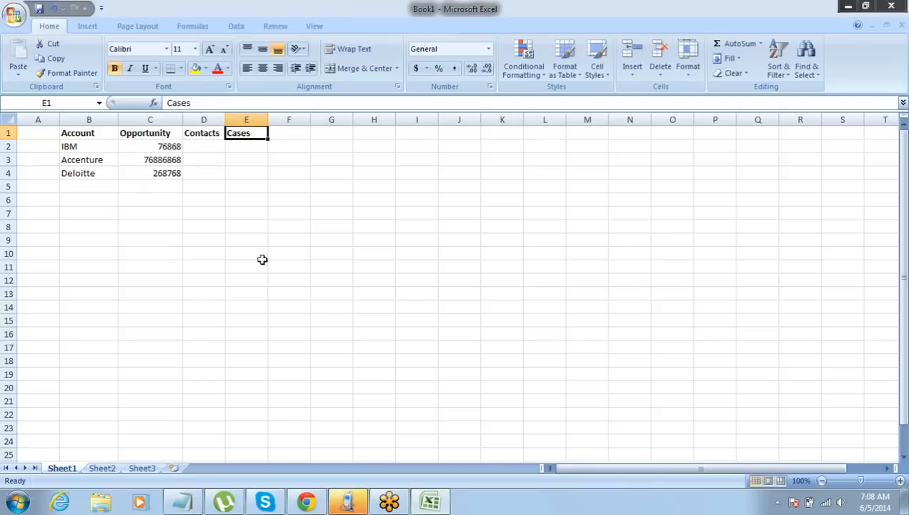
pyautogui.moveTo(88, 134); pyautogui.dragTo(228, 168)
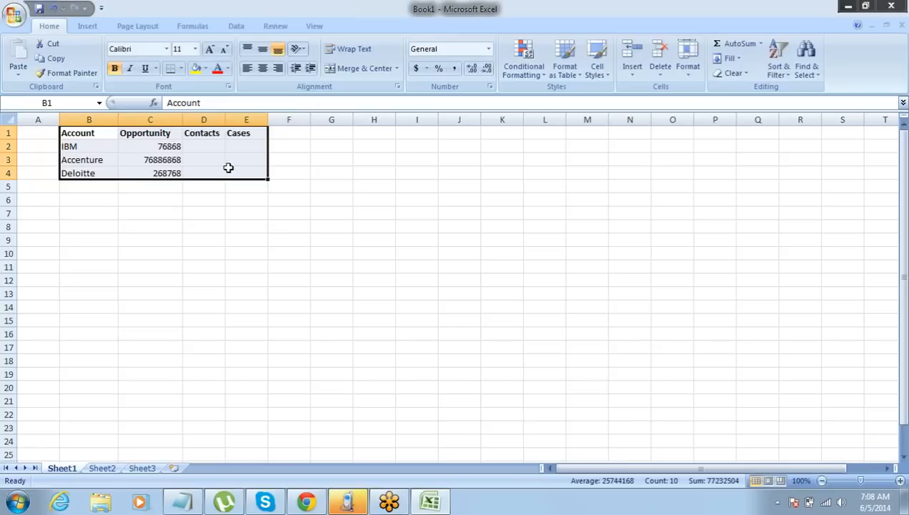
pyautogui.click(228, 168)
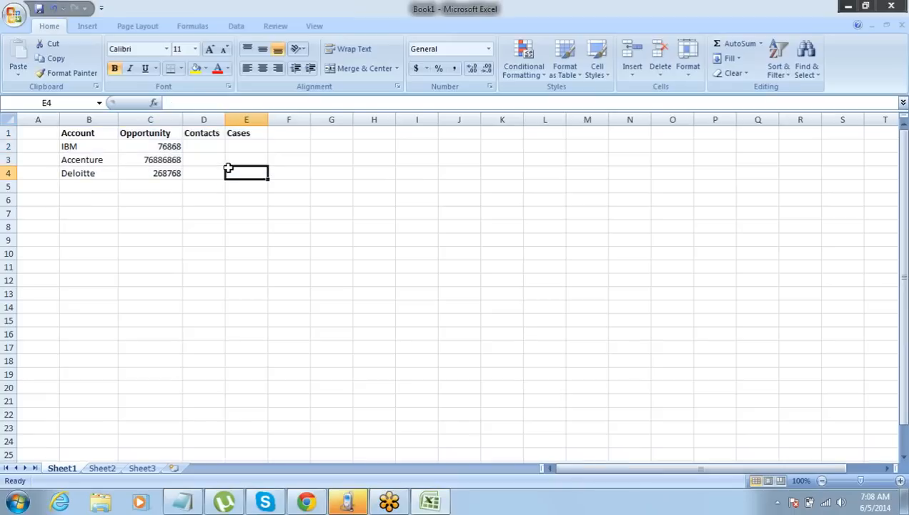
# - Widen the Contacts, Opportunity and Account columns, then select the Account header
pyautogui.moveTo(224, 120); pyautogui.dragTo(252, 123)
pyautogui.moveTo(183, 119); pyautogui.dragTo(218, 119)
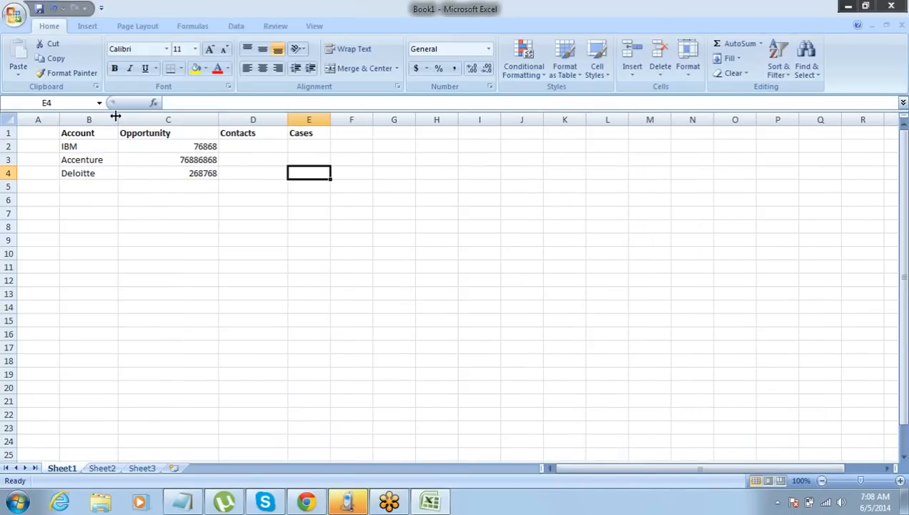
pyautogui.moveTo(116, 117); pyautogui.dragTo(135, 123)
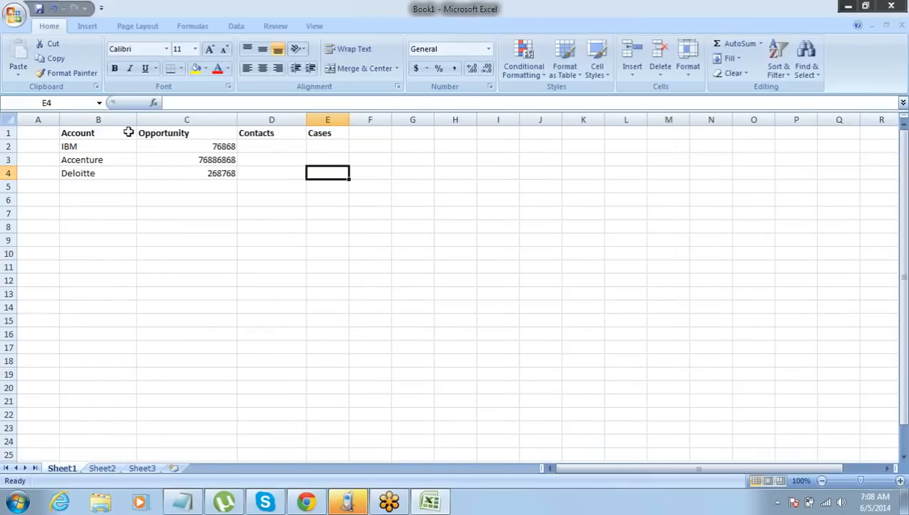
pyautogui.click(128, 132)
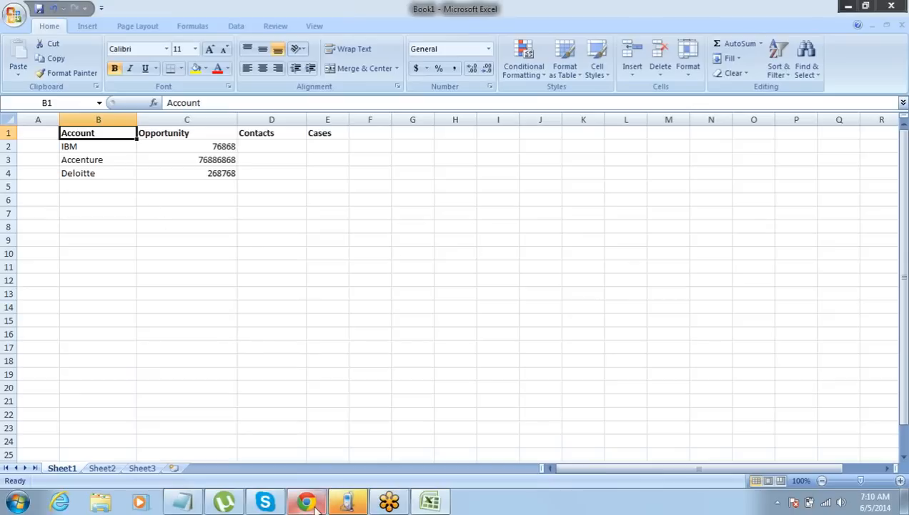
# - View the Salesforce setup page in Chrome, then return to the Excel sheet
pyautogui.moveTo(312, 506)
pyautogui.click(315, 384)
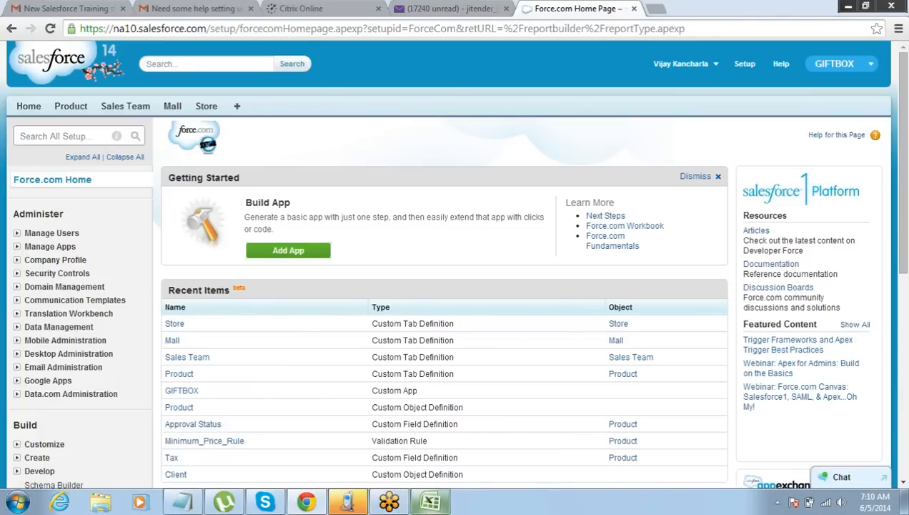
pyautogui.click(431, 501)
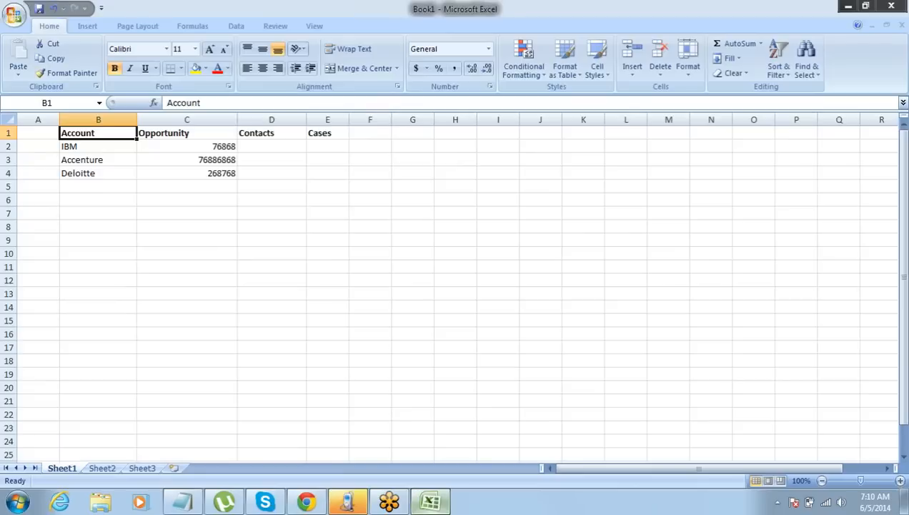
# - View the Salesforce setup page in Chrome, return to Excel and select the table range B1 to D4, then only cell D4
pyautogui.click(313, 504)
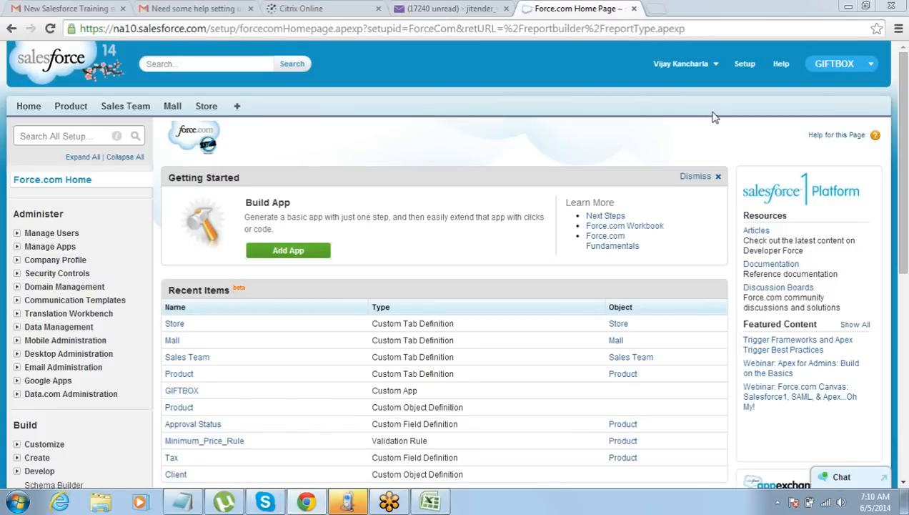
pyautogui.click(431, 503)
pyautogui.click(125, 141)
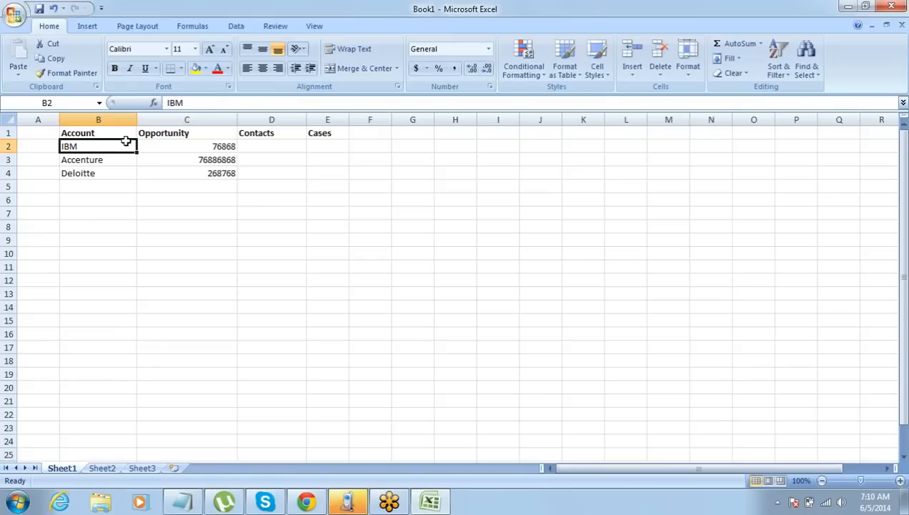
pyautogui.moveTo(115, 130); pyautogui.dragTo(286, 171)
pyautogui.click(285, 172)
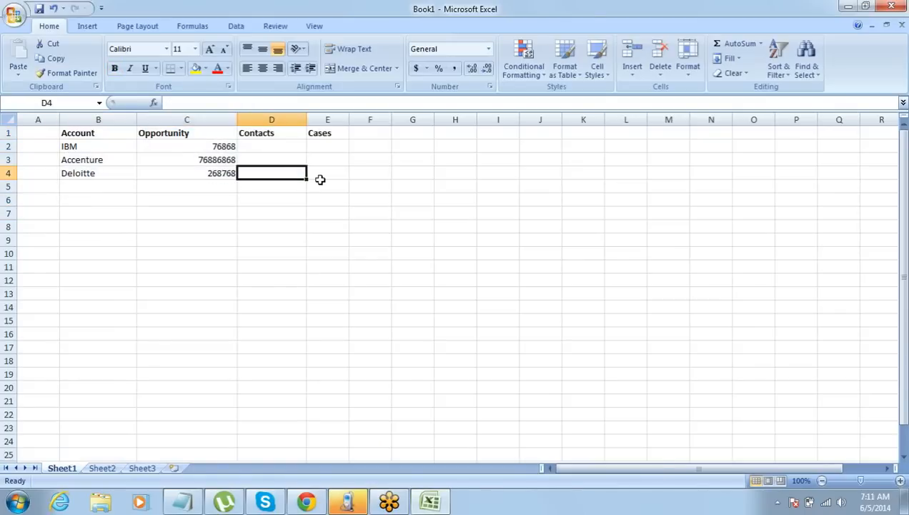
# - Select the whole table range B1 to E4, then only the Account and Opportunity columns in B1 to C4
pyautogui.click(331, 176)
pyautogui.moveTo(331, 175); pyautogui.dragTo(108, 139)
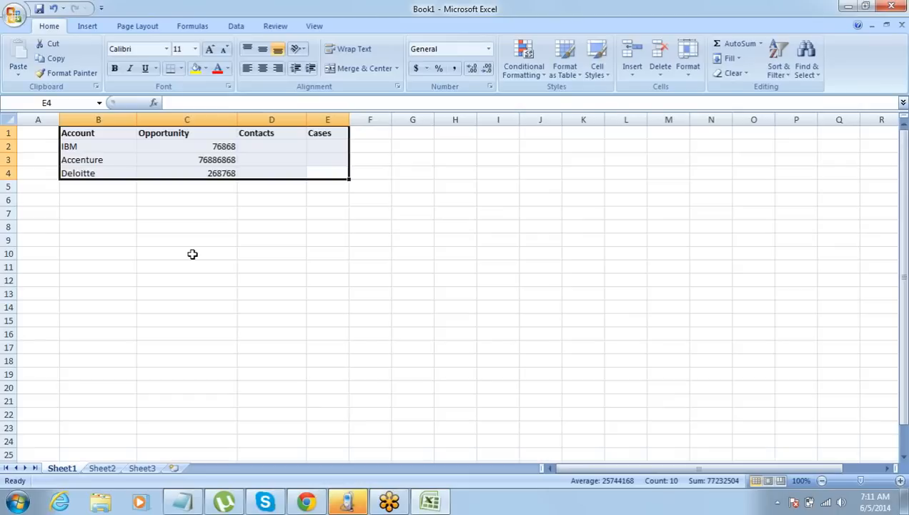
pyautogui.click(119, 228)
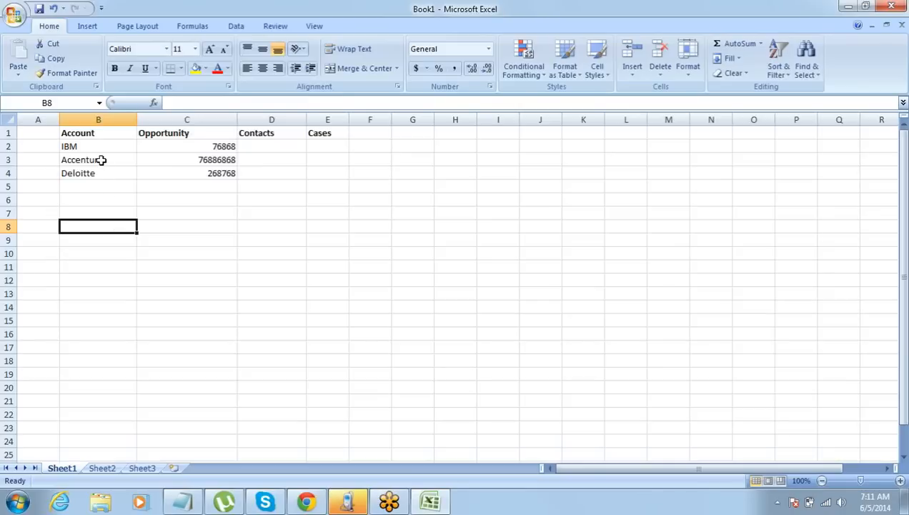
pyautogui.moveTo(98, 132); pyautogui.dragTo(181, 176)
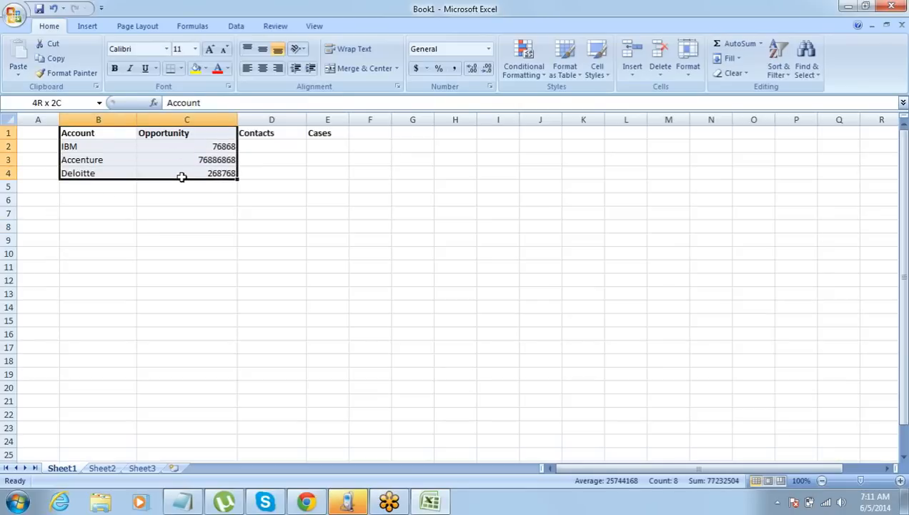
pyautogui.moveTo(181, 177); pyautogui.dragTo(181, 177)
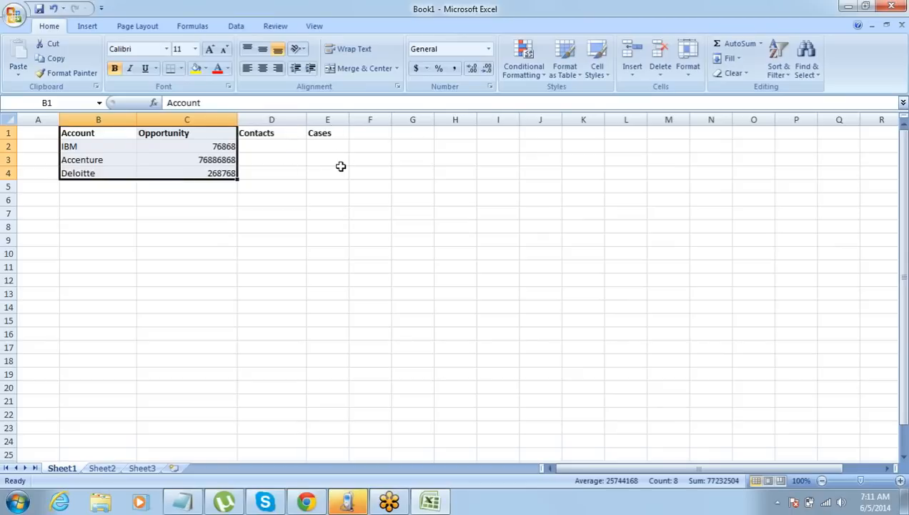
# - Switch to Salesforce in Chrome and open Reports from the list of all tabs
pyautogui.click(310, 501)
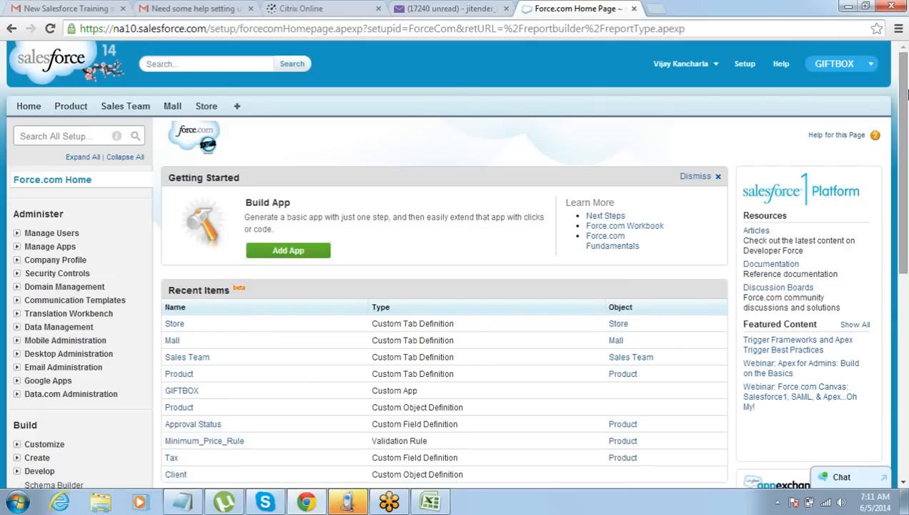
pyautogui.moveTo(905, 83); pyautogui.dragTo(870, 164)
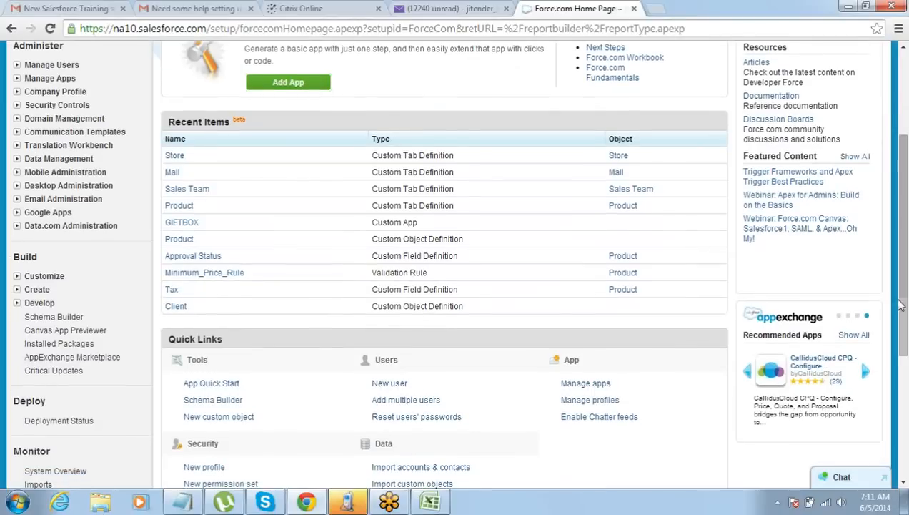
pyautogui.moveTo(905, 306); pyautogui.dragTo(899, 240)
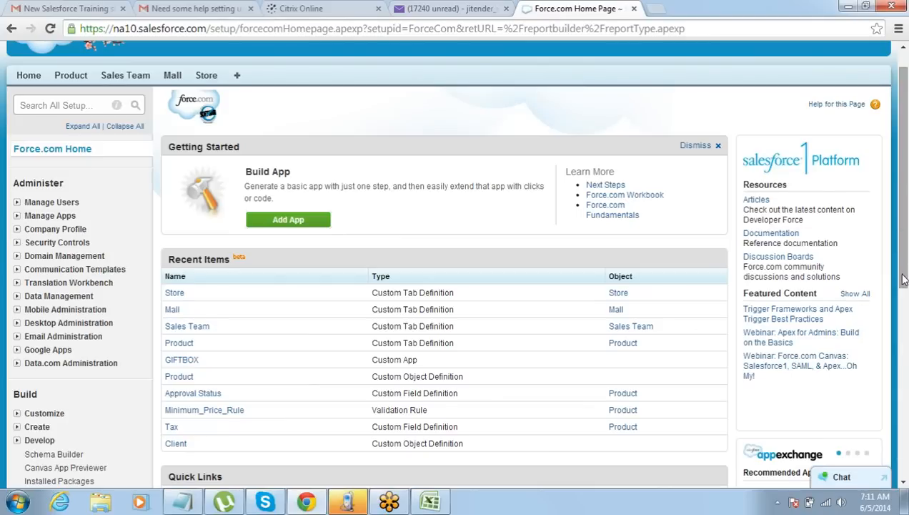
pyautogui.moveTo(903, 284); pyautogui.dragTo(891, 238)
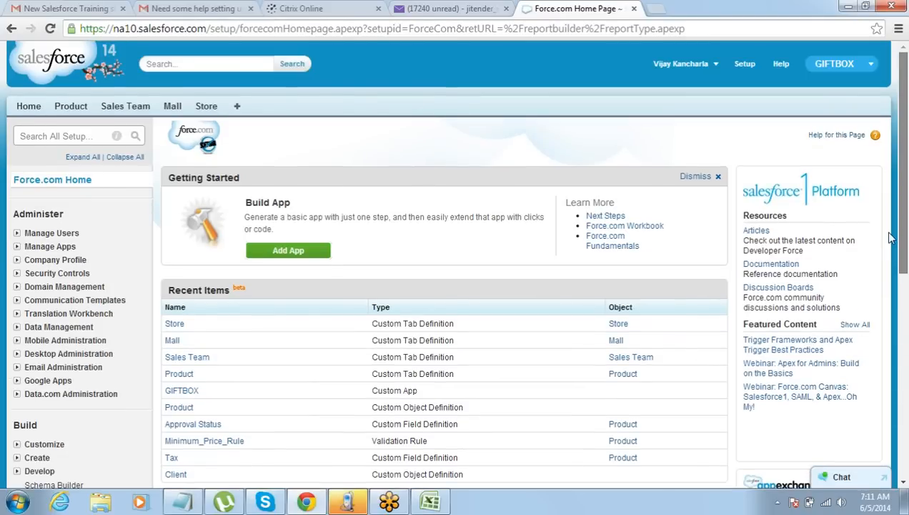
pyautogui.scroll(-1, 894, 303)
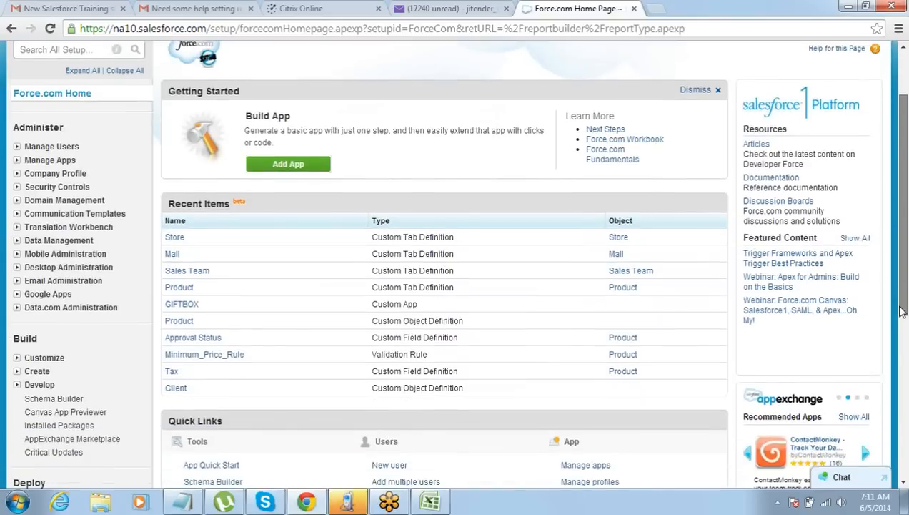
pyautogui.scroll(-1, 902, 311)
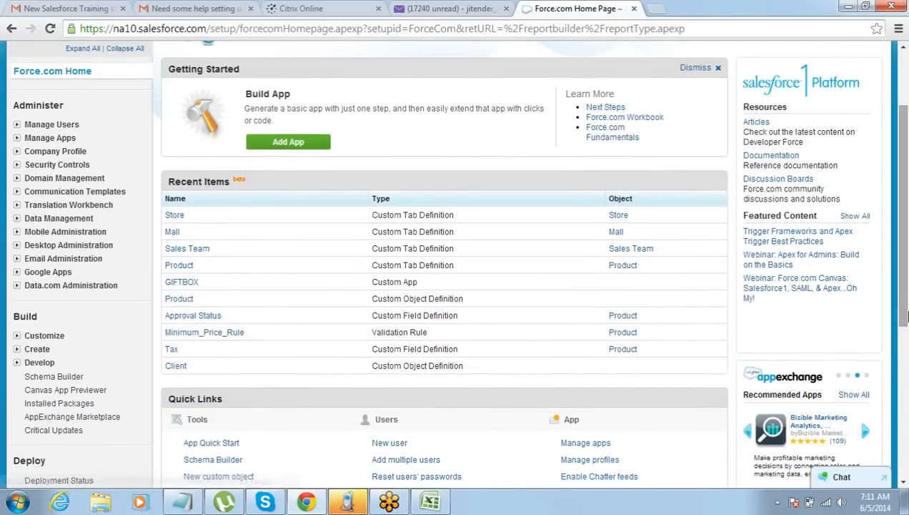
pyautogui.moveTo(904, 317); pyautogui.dragTo(896, 195)
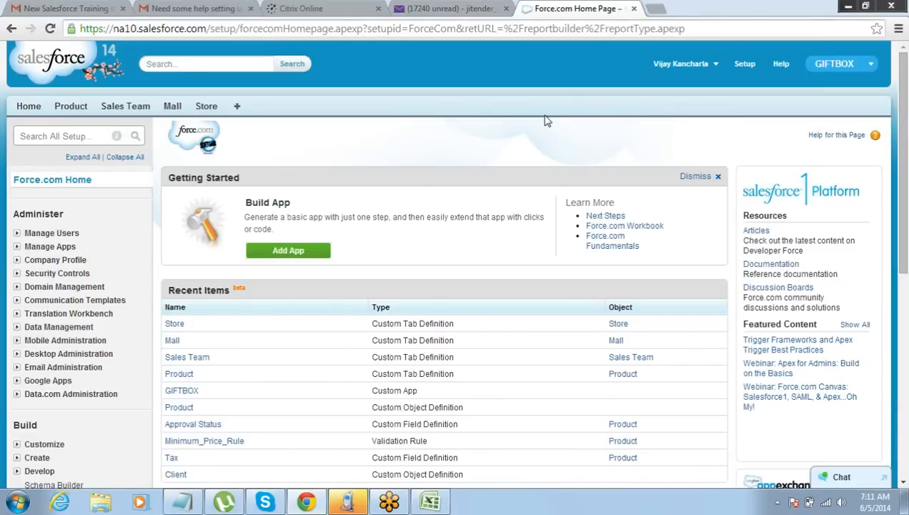
pyautogui.click(236, 109)
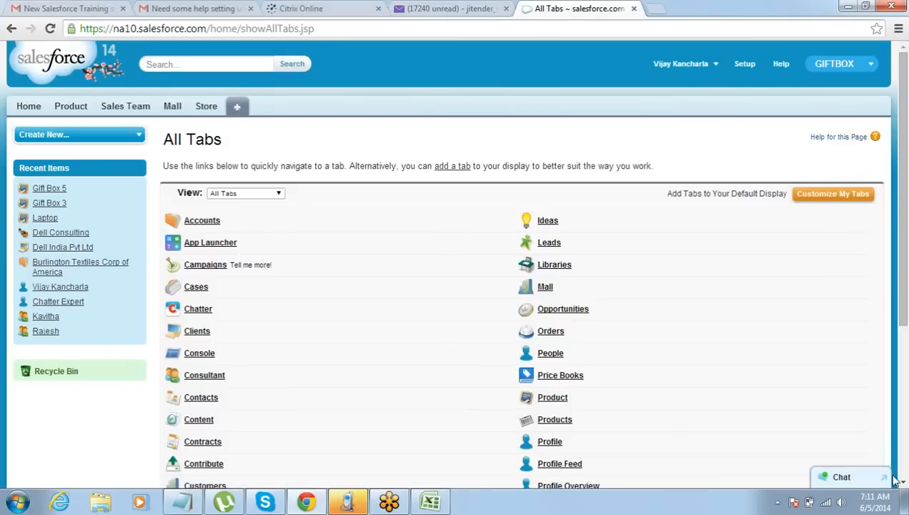
pyautogui.scroll(-2, 742, 392)
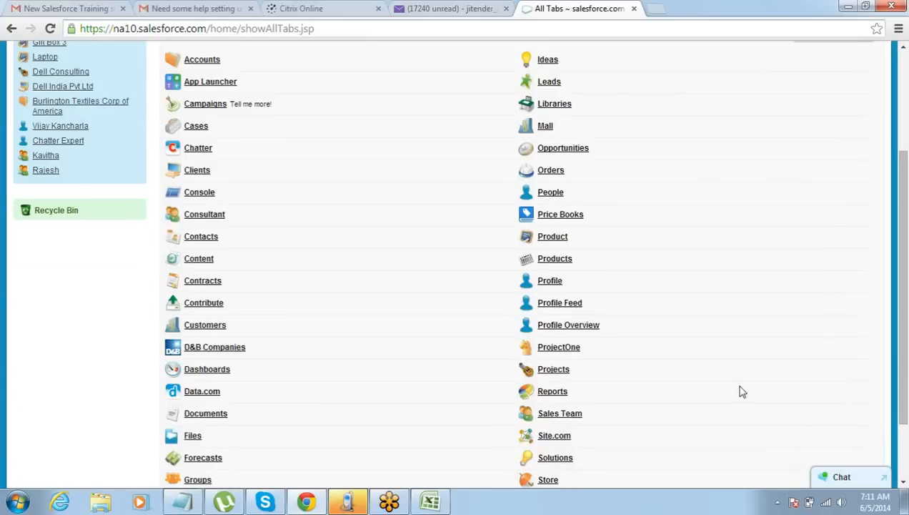
pyautogui.click(549, 397)
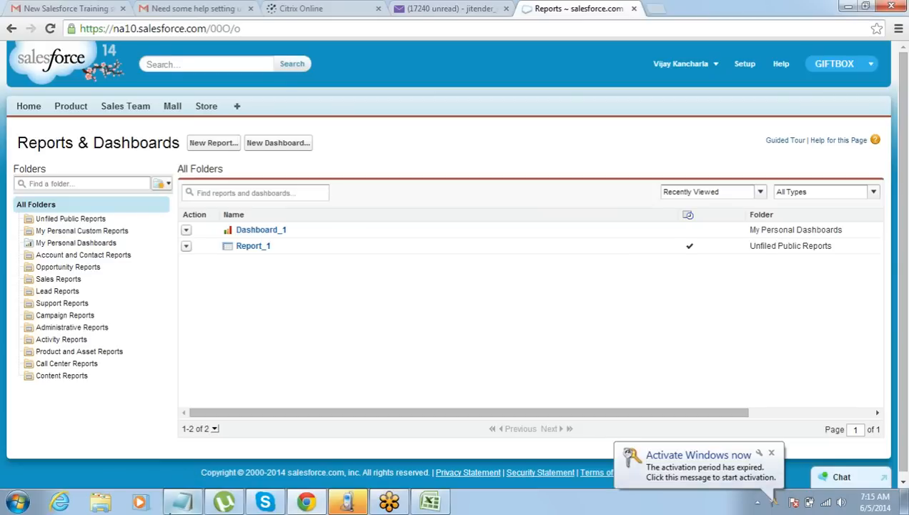
# - Switch to the Notepad notes and highlight the words Account and Contact in the object relationship lines
pyautogui.click(182, 502)
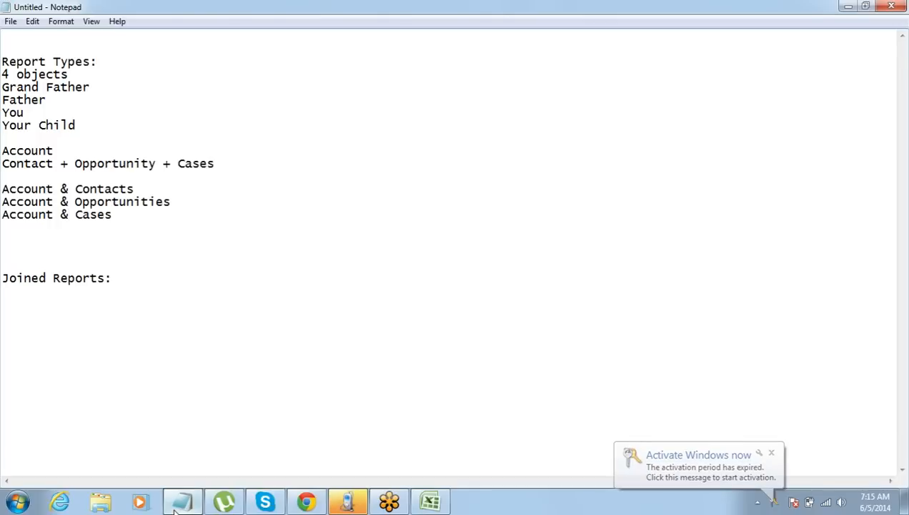
pyautogui.click(110, 164)
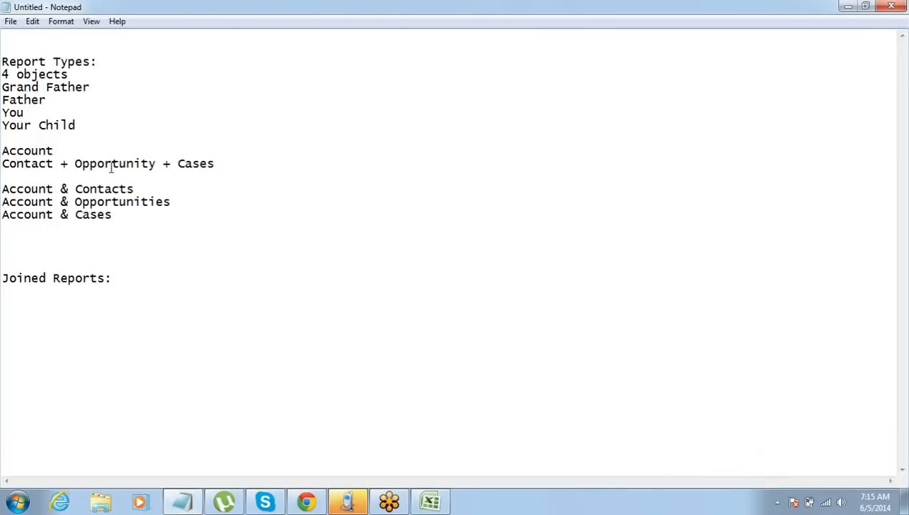
pyautogui.moveTo(54, 151)
pyautogui.mouseDown()
pyautogui.moveTo(2, 152)
pyautogui.moveTo(3, 164)
pyautogui.moveTo(61, 165)
pyautogui.mouseUp()
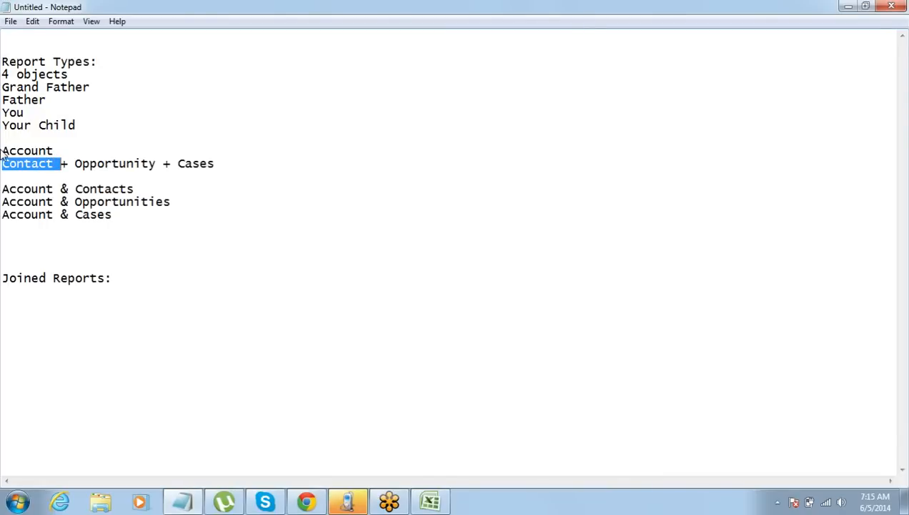
pyautogui.click(24, 166)
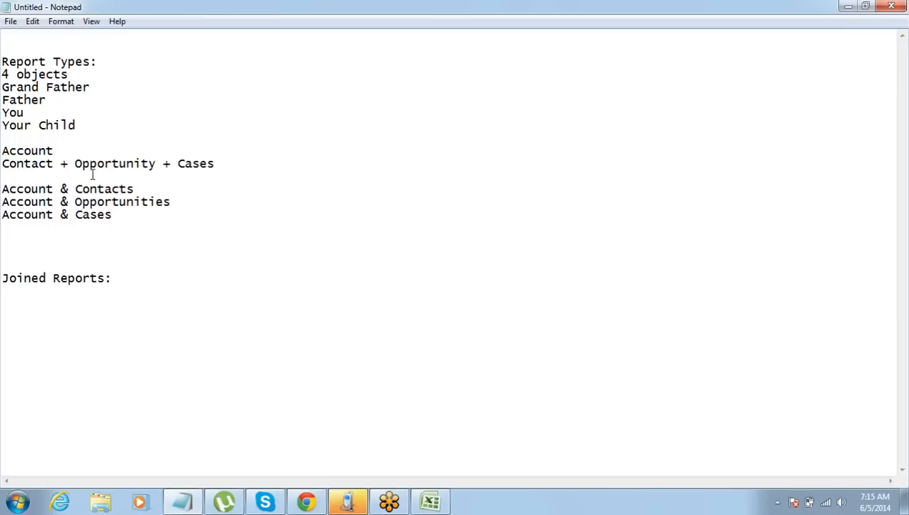
pyautogui.click(199, 165)
pyautogui.click(159, 164)
pyautogui.moveTo(2, 151); pyautogui.dragTo(56, 152)
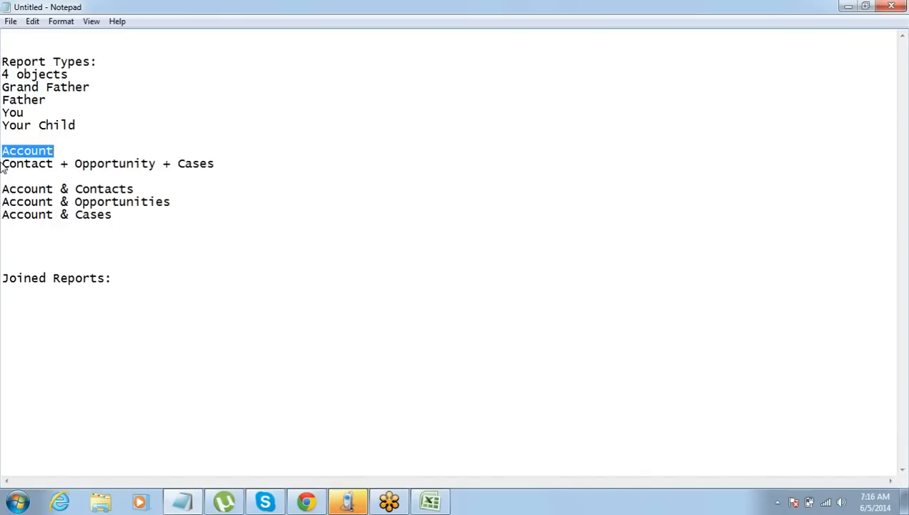
pyautogui.moveTo(2, 163); pyautogui.dragTo(57, 166)
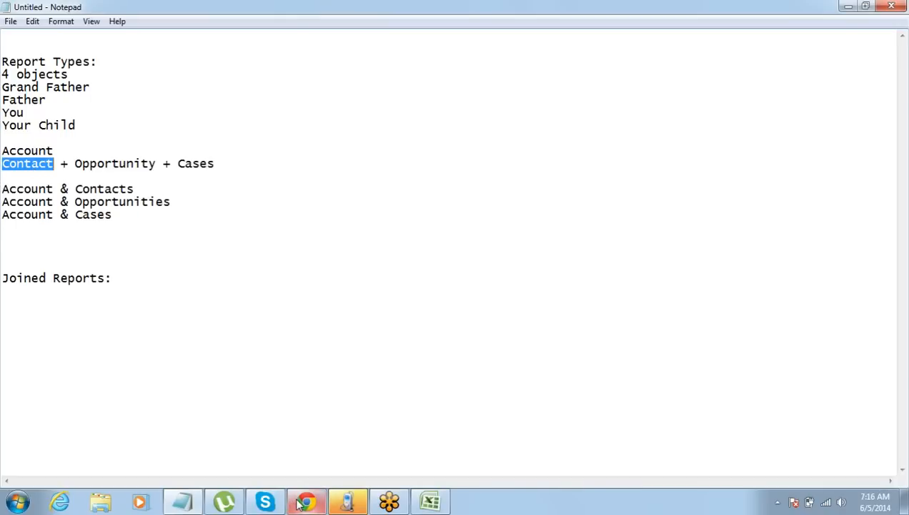
# - Return to the Salesforce Reports & Dashboards page in Chrome and start a new report
pyautogui.moveTo(300, 504)
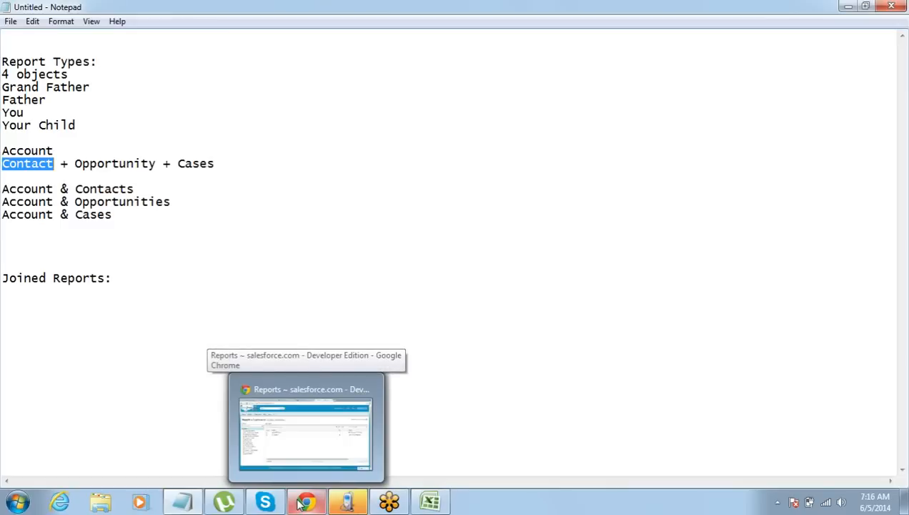
pyautogui.click(297, 379)
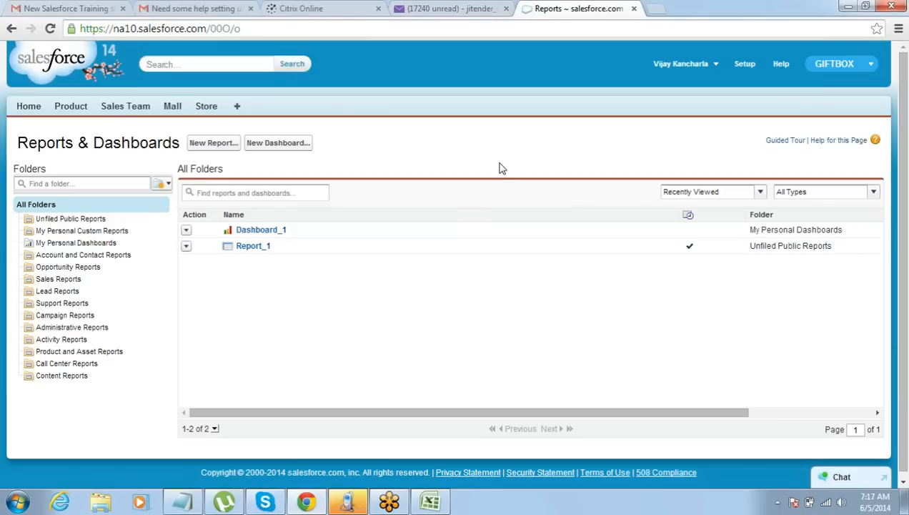
pyautogui.moveTo(904, 367); pyautogui.dragTo(907, 337)
pyautogui.moveTo(907, 349); pyautogui.dragTo(905, 327)
pyautogui.click(195, 145)
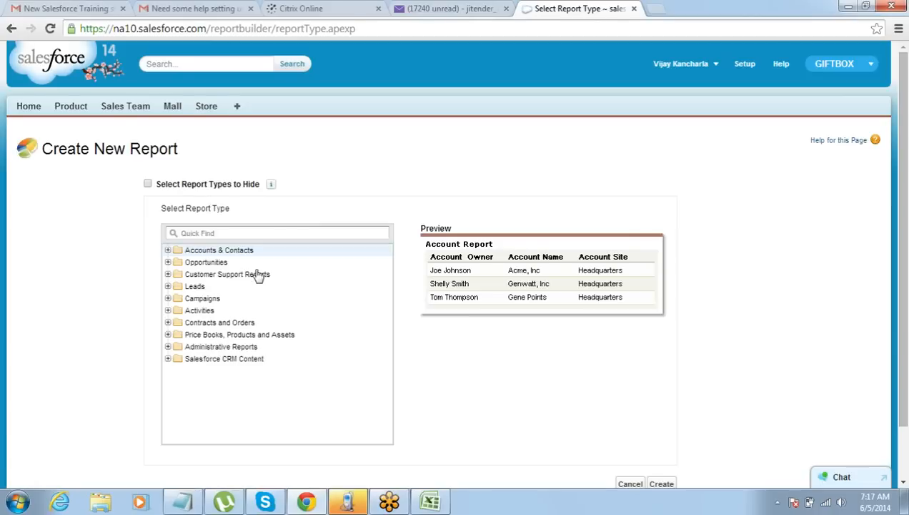
# - Create the report with the Account_and_Opportunity report type from the Opportunities category
pyautogui.click(168, 252)
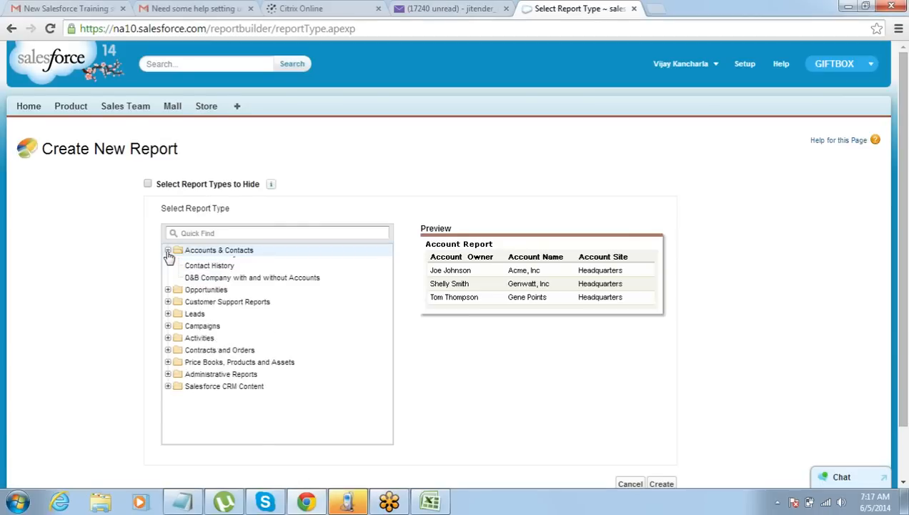
pyautogui.click(168, 251)
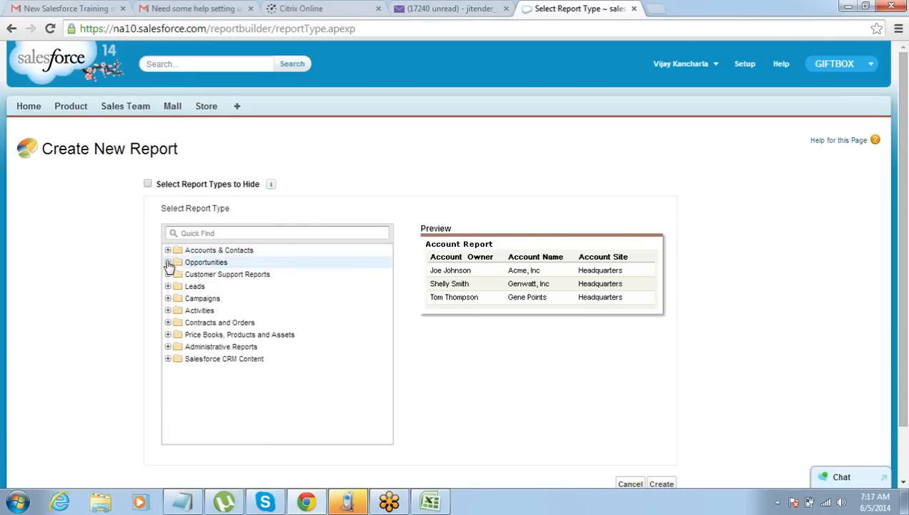
pyautogui.click(168, 262)
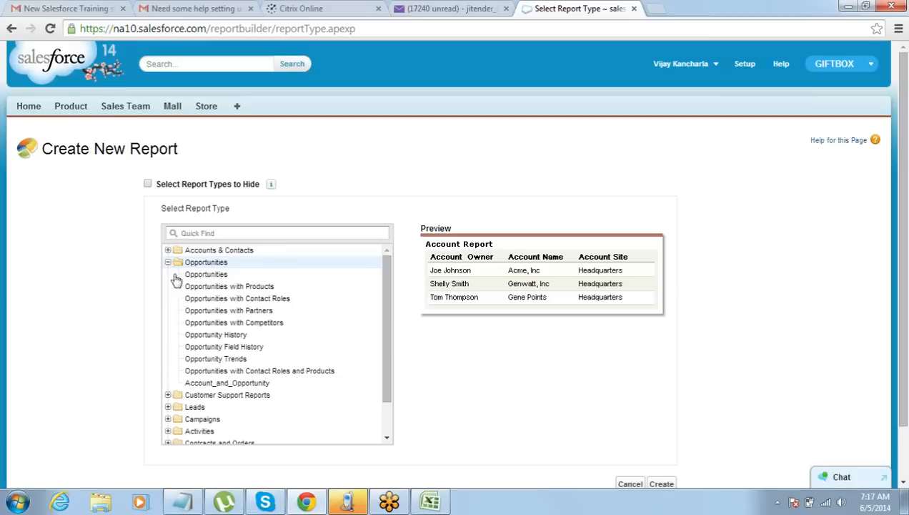
pyautogui.click(215, 385)
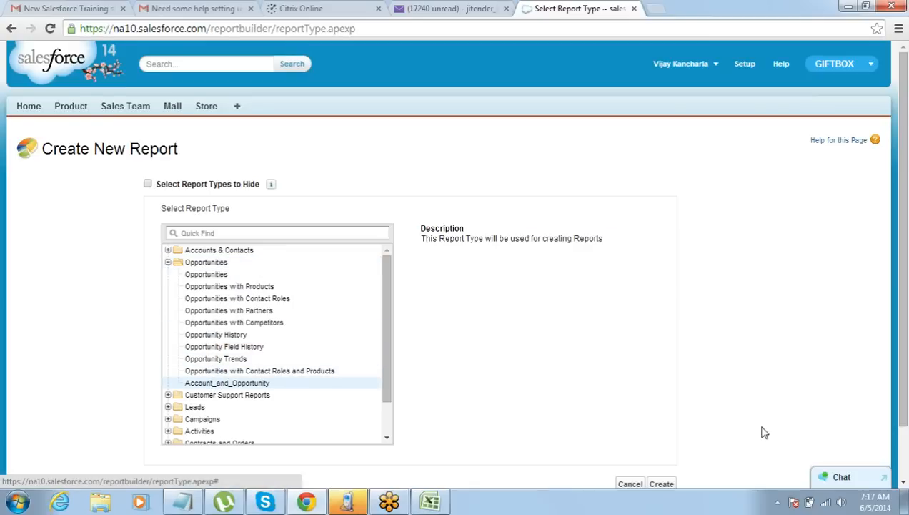
pyautogui.scroll(-1, 904, 372)
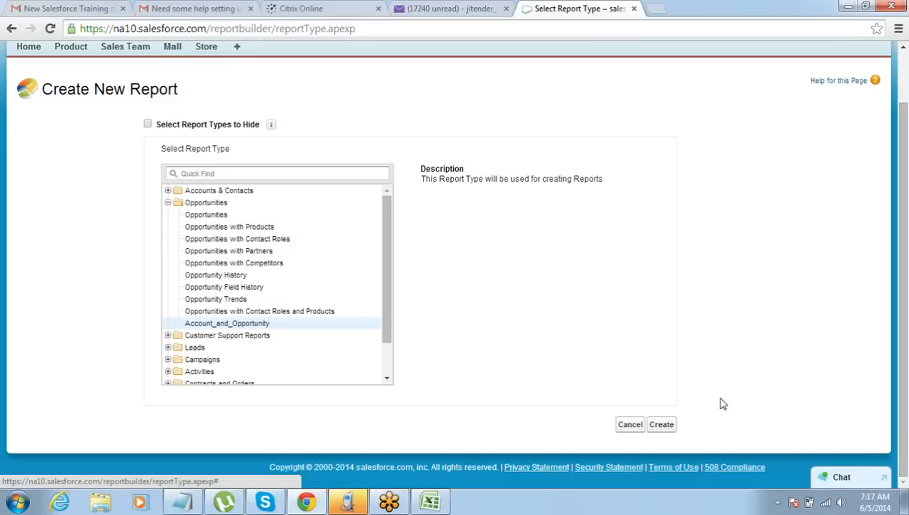
pyautogui.click(670, 424)
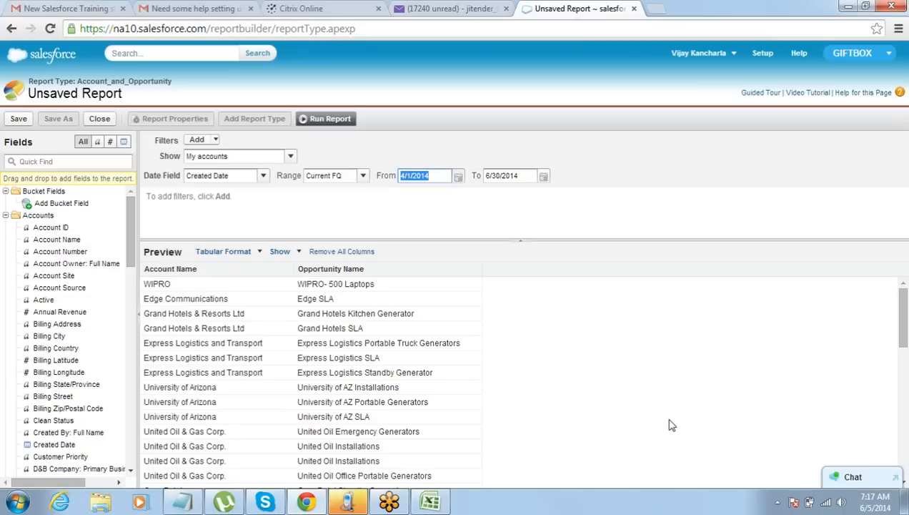
# - Add the Amount field from the Opportunities fields as a column after Opportunity Name in the report preview
pyautogui.click(440, 504)
pyautogui.click(443, 503)
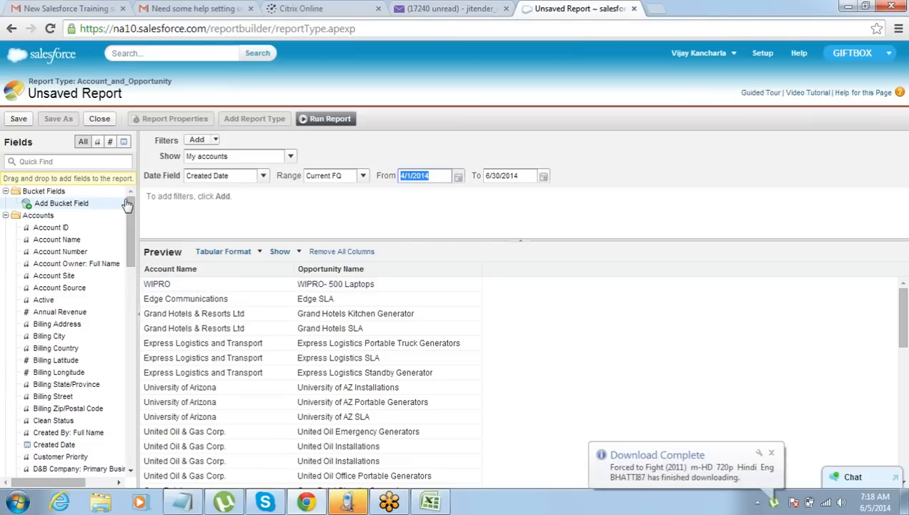
pyautogui.moveTo(130, 209); pyautogui.dragTo(131, 445)
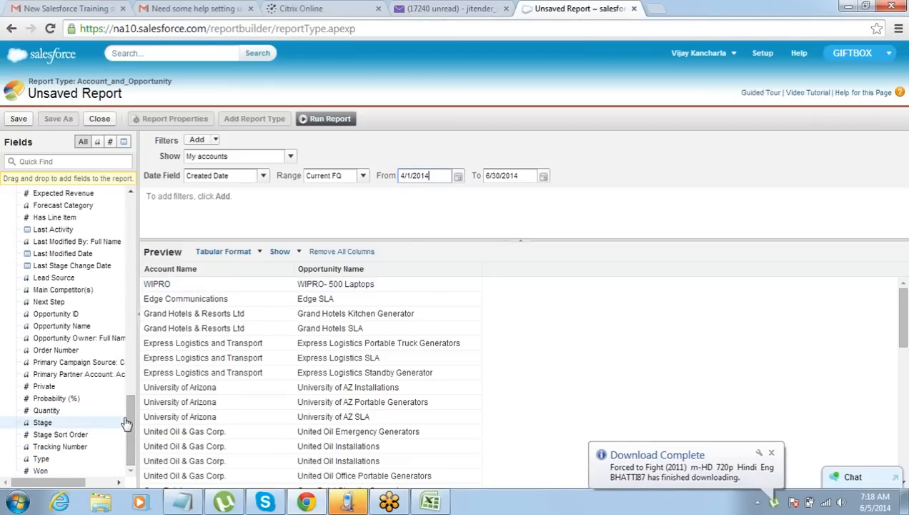
pyautogui.moveTo(129, 423); pyautogui.dragTo(138, 347)
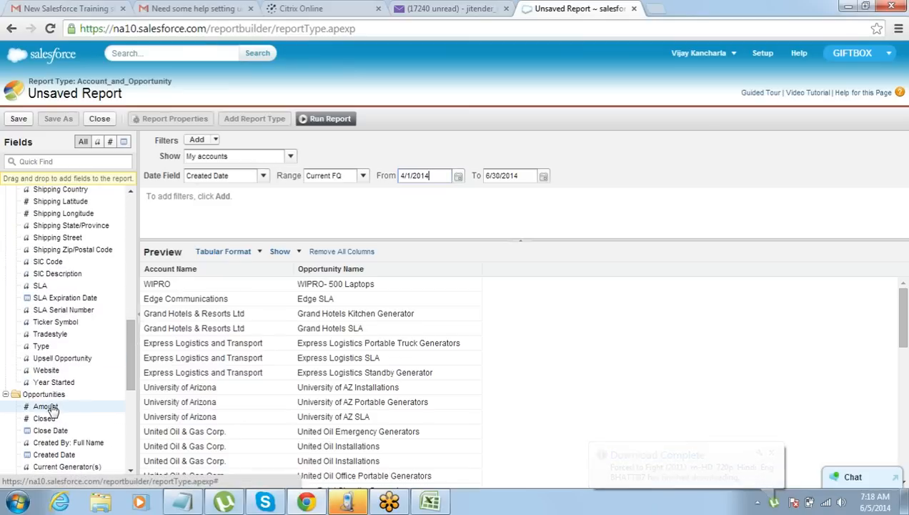
pyautogui.moveTo(50, 408)
pyautogui.mouseDown()
pyautogui.moveTo(270, 396)
pyautogui.moveTo(452, 260)
pyautogui.moveTo(522, 271)
pyautogui.mouseUp()
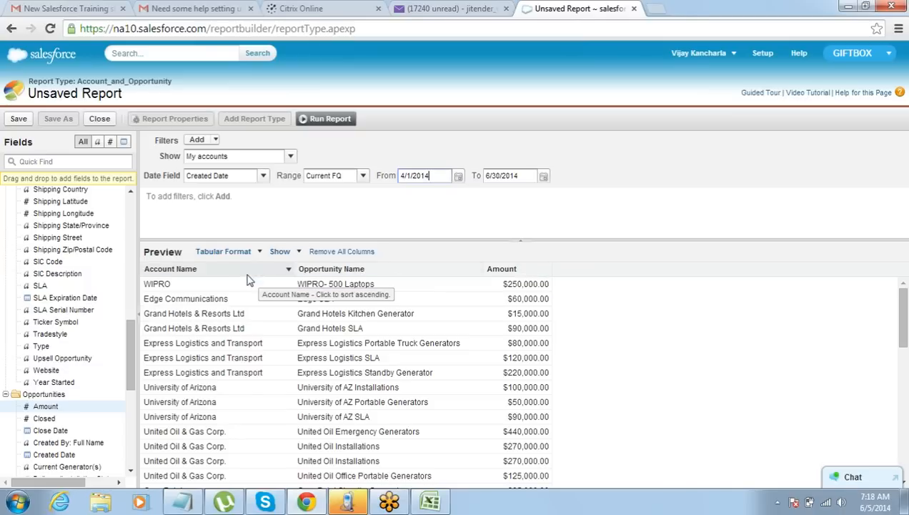
# - Change the report from tabular to summary format and group the records by Account Name
pyautogui.click(260, 251)
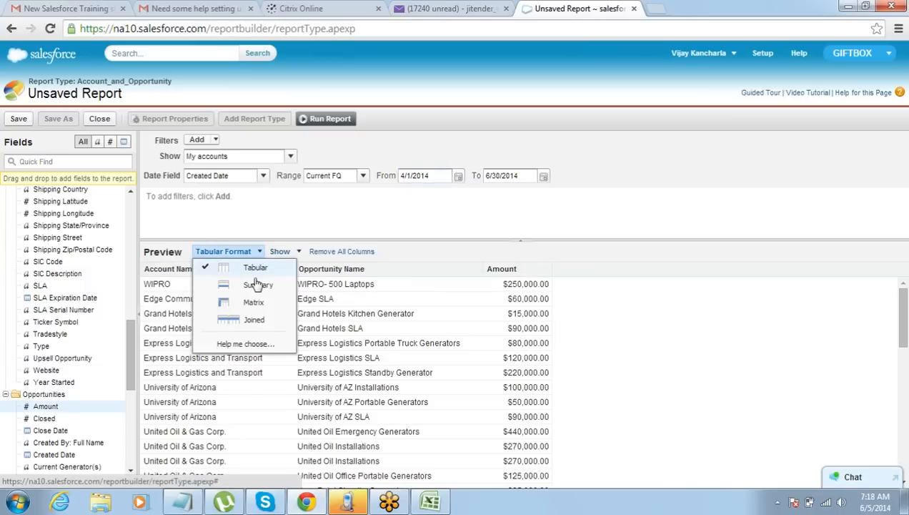
pyautogui.click(255, 284)
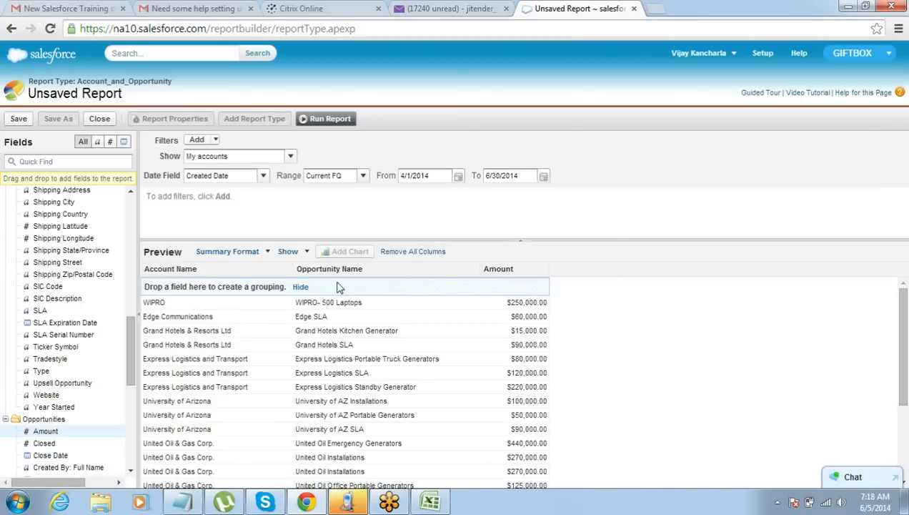
pyautogui.moveTo(204, 270); pyautogui.dragTo(203, 286)
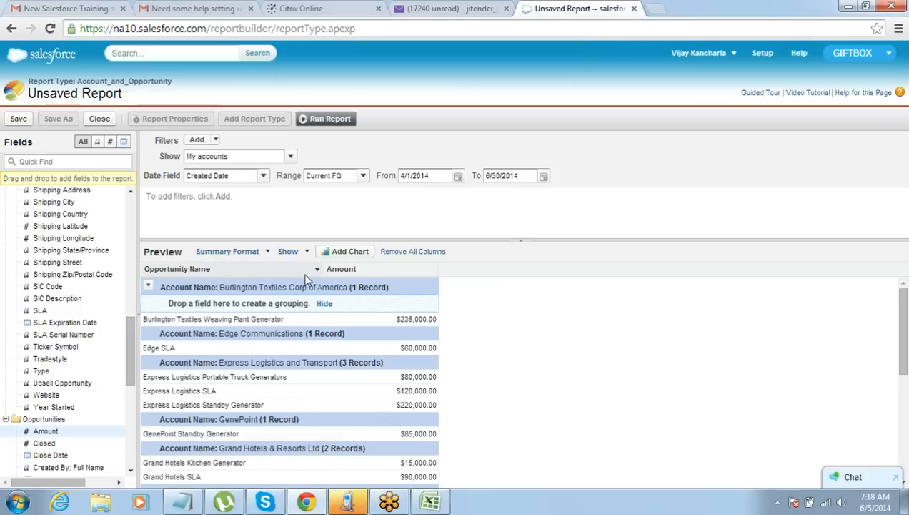
# - Summarize the Amount column by Sum
pyautogui.click(431, 270)
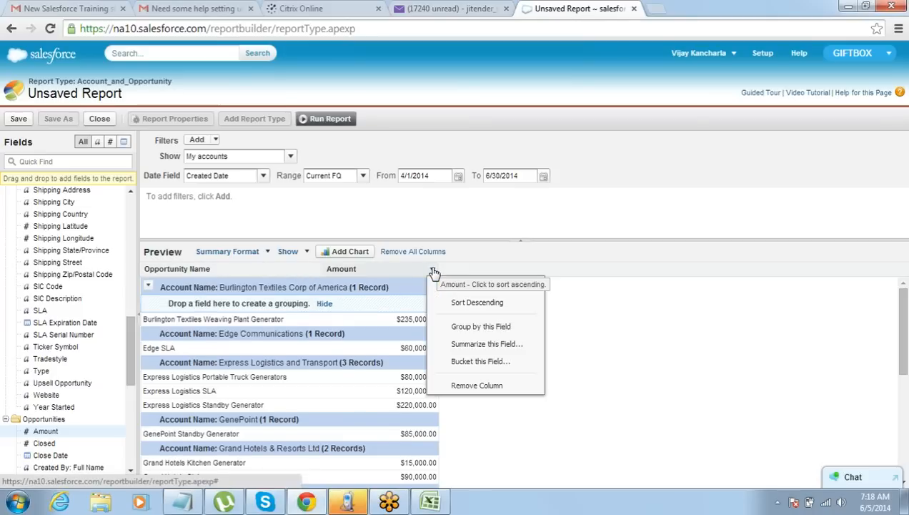
pyautogui.click(443, 345)
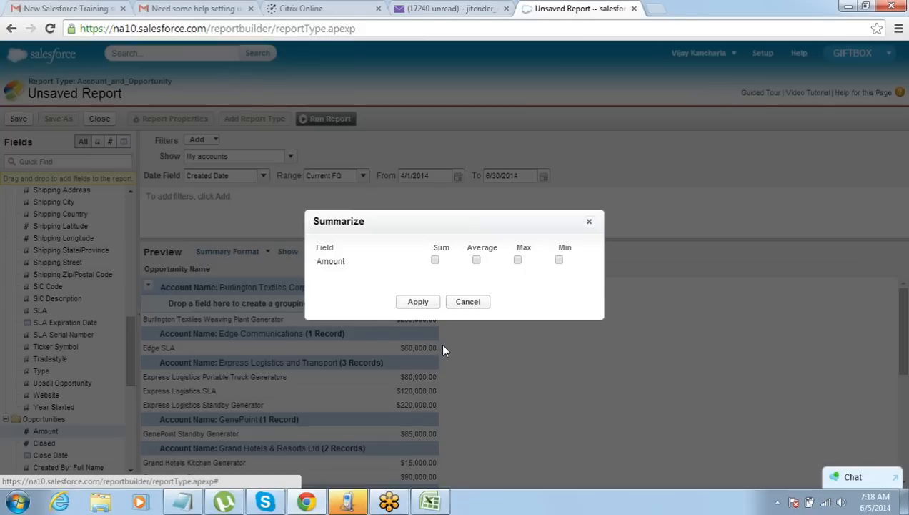
pyautogui.click(434, 260)
pyautogui.click(419, 302)
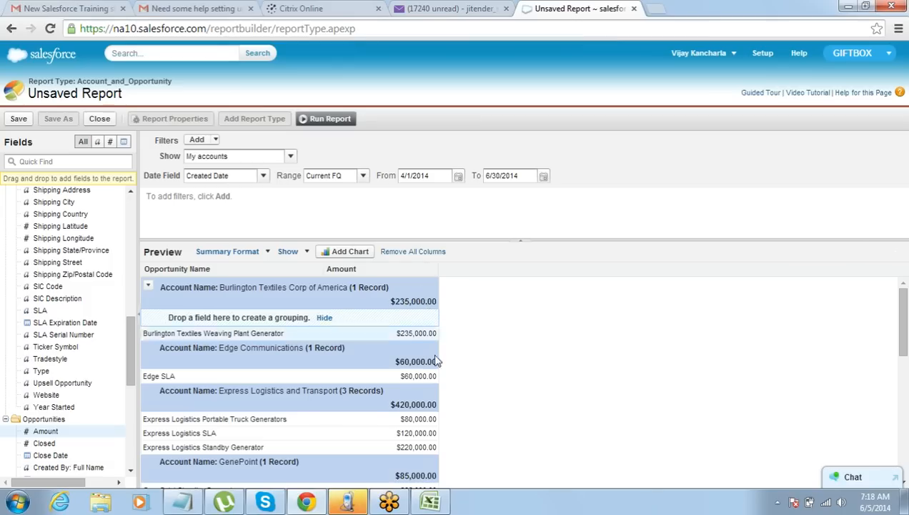
# - Hide the record details and the grouping drop zone in the report preview
pyautogui.click(287, 252)
pyautogui.click(305, 274)
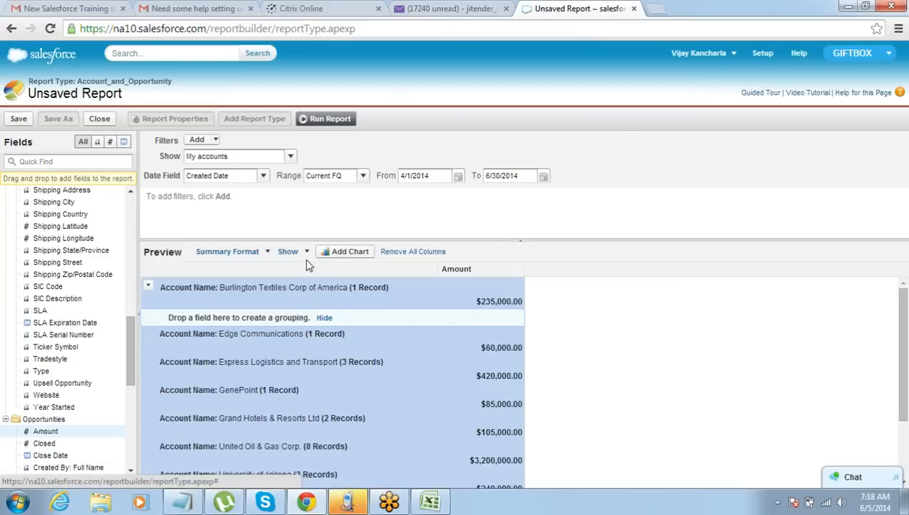
pyautogui.click(308, 253)
pyautogui.click(313, 287)
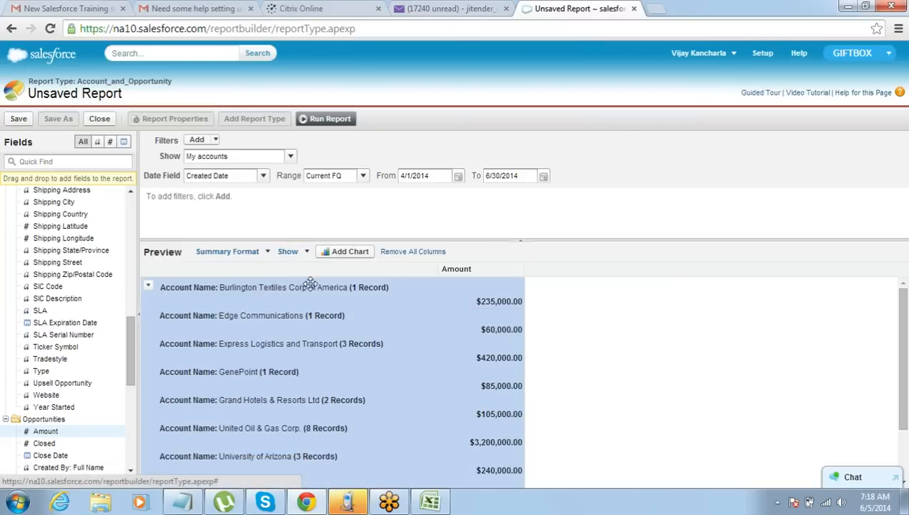
# - Set the Created Date filter's range to All Time and look over the grouped account amounts
pyautogui.moveTo(905, 373)
pyautogui.mouseDown()
pyautogui.moveTo(904, 421)
pyautogui.moveTo(905, 370)
pyautogui.mouseUp()
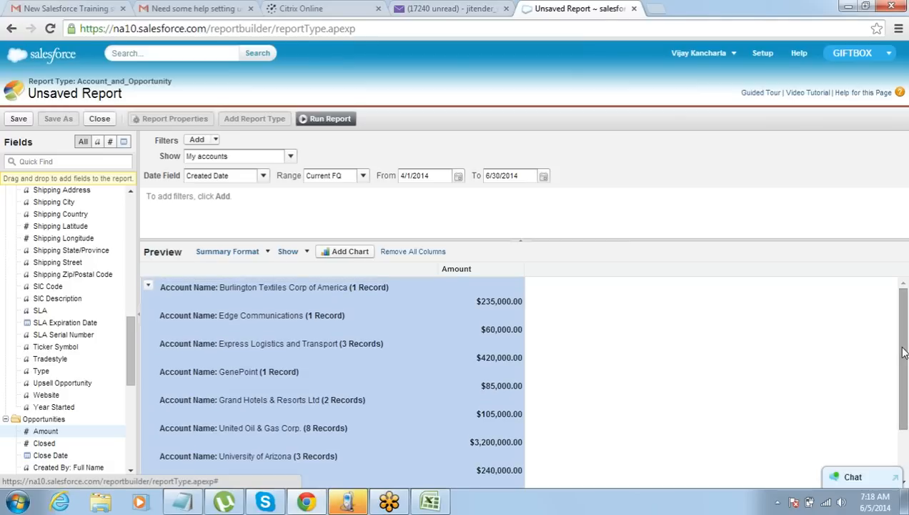
pyautogui.click(362, 177)
pyautogui.click(349, 194)
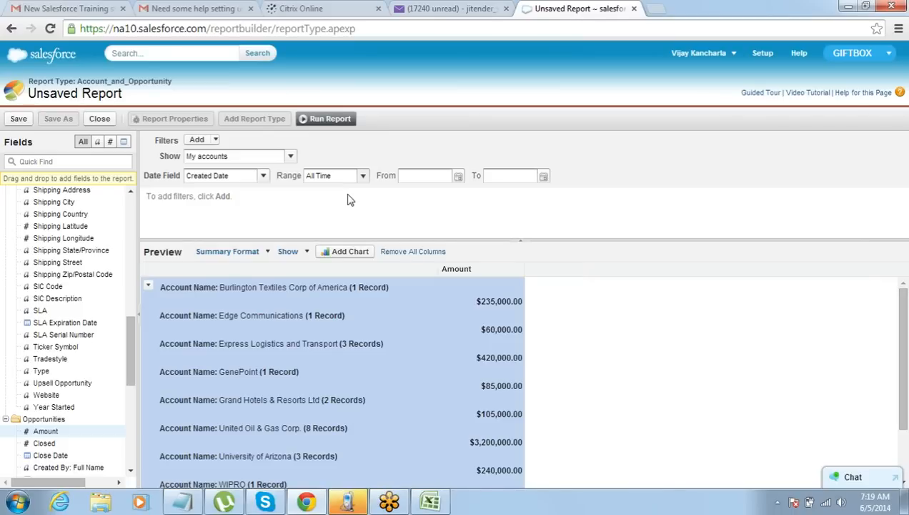
pyautogui.moveTo(904, 345); pyautogui.dragTo(903, 309)
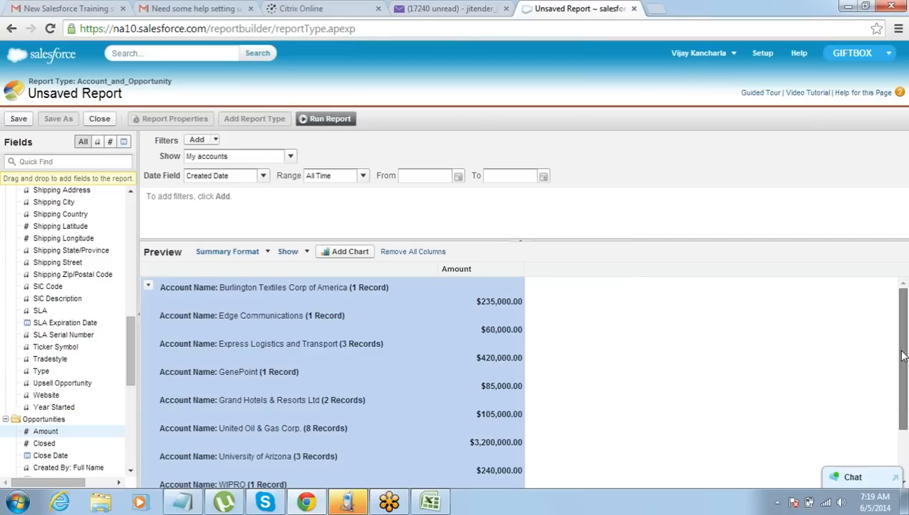
pyautogui.scroll(-1, 903, 357)
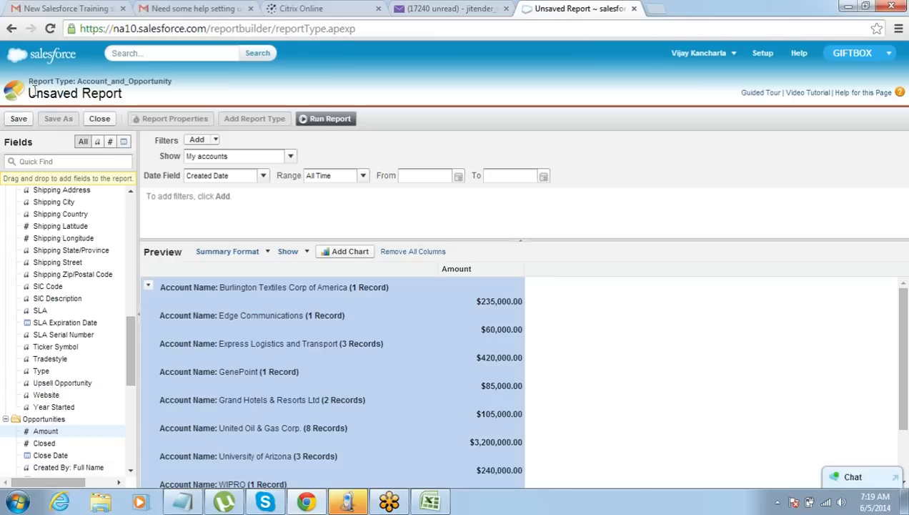
# - Highlight the report type name Account_and_Opportunity and look through the fields available for its objects
pyautogui.moveTo(33, 81); pyautogui.dragTo(171, 80)
pyautogui.click(172, 82)
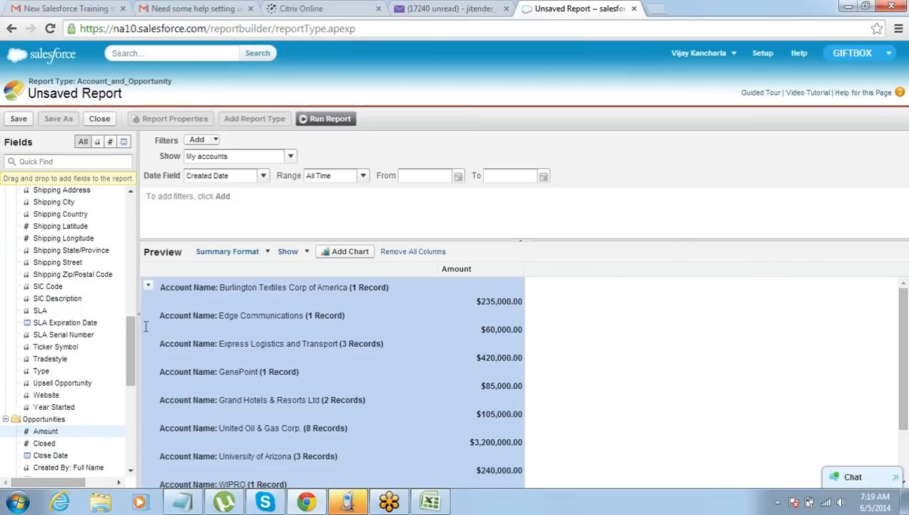
pyautogui.moveTo(133, 338); pyautogui.dragTo(138, 242)
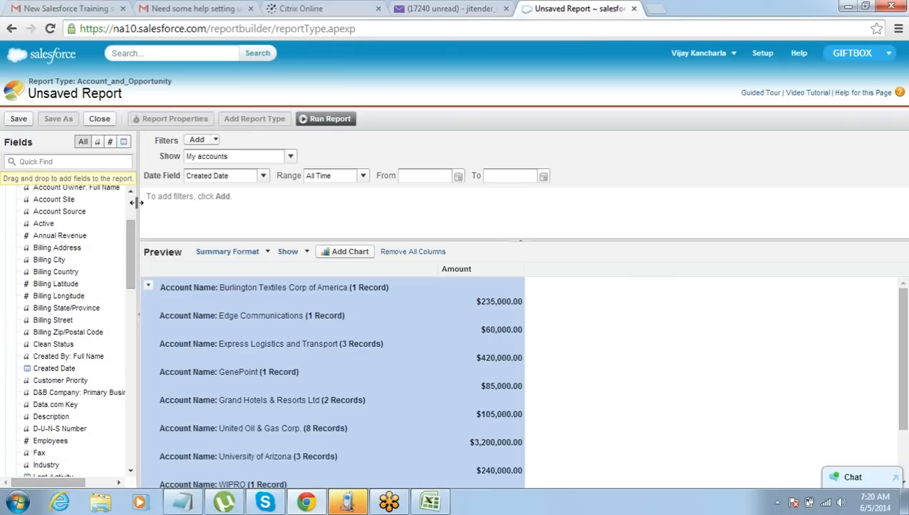
pyautogui.moveTo(134, 251); pyautogui.dragTo(138, 221)
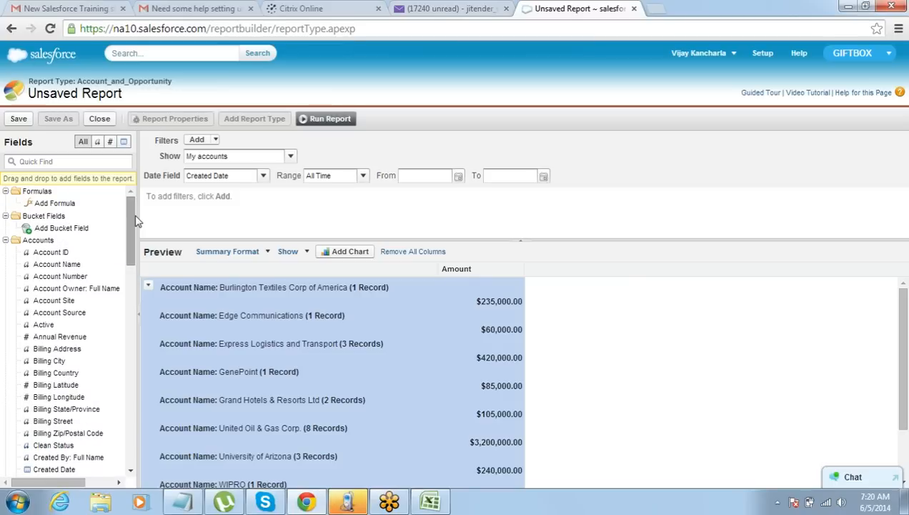
# - Change the report to joined format and add the Contacts & Accounts report type from the Accounts & Contacts category
pyautogui.click(267, 252)
pyautogui.click(253, 321)
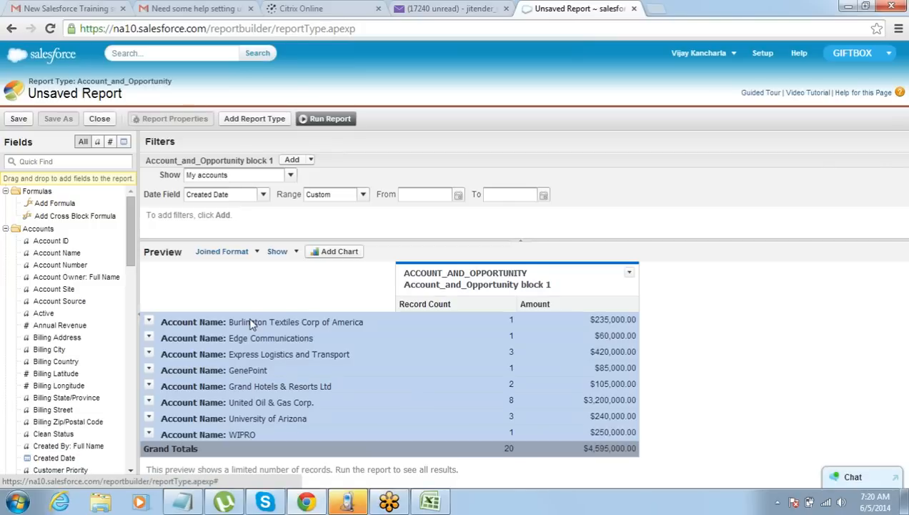
pyautogui.click(255, 120)
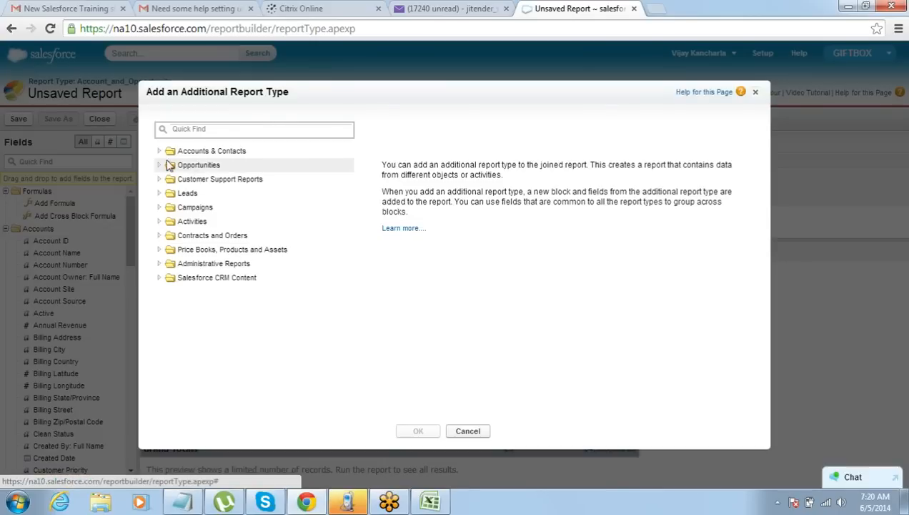
pyautogui.click(160, 150)
pyautogui.click(191, 182)
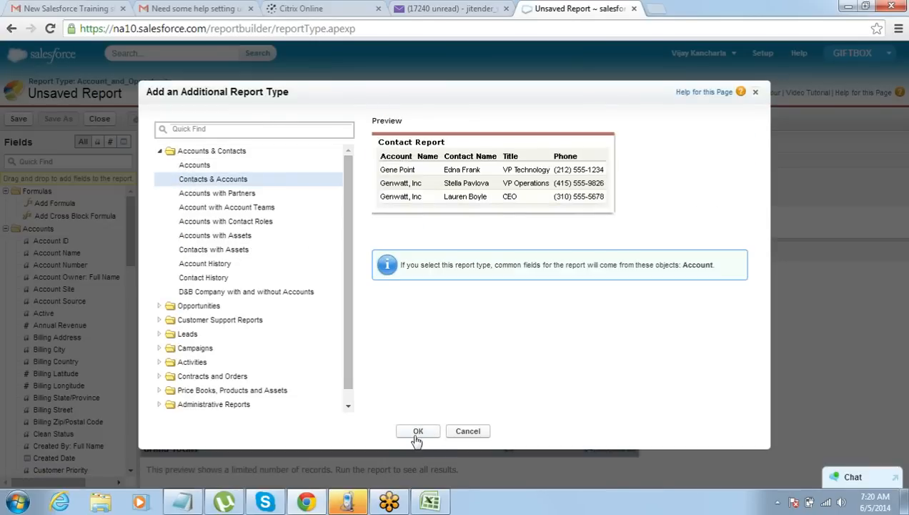
pyautogui.click(417, 431)
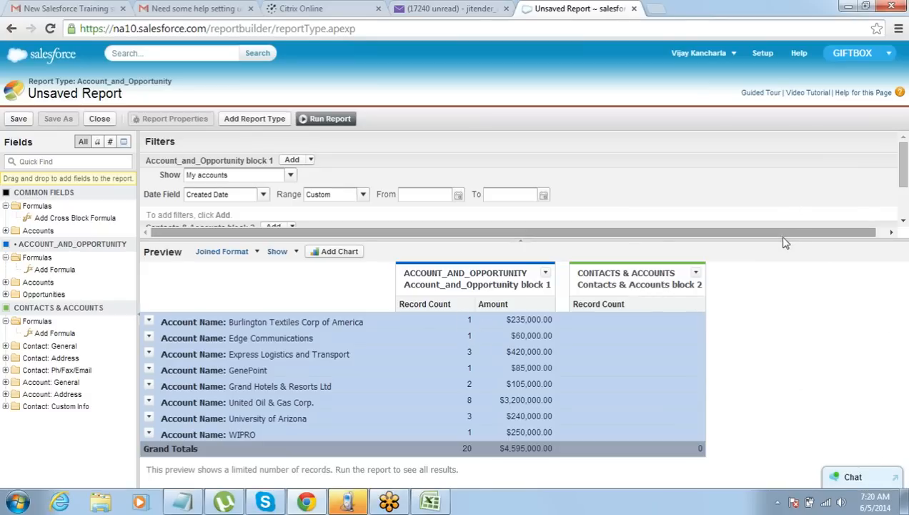
# - Set the Created Date range of the Contacts & Accounts block to All Time and enlarge the preview area to view the joined rows
pyautogui.moveTo(780, 241); pyautogui.dragTo(776, 314)
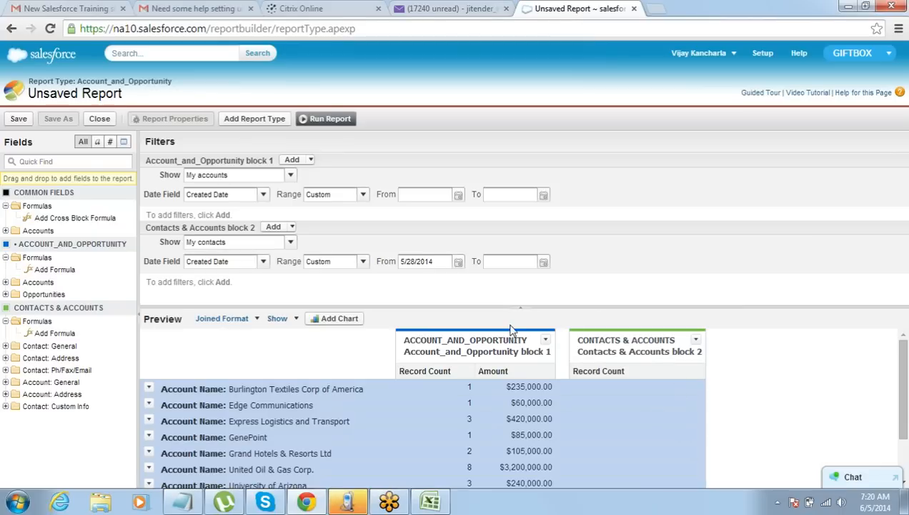
pyautogui.click(361, 261)
pyautogui.click(356, 278)
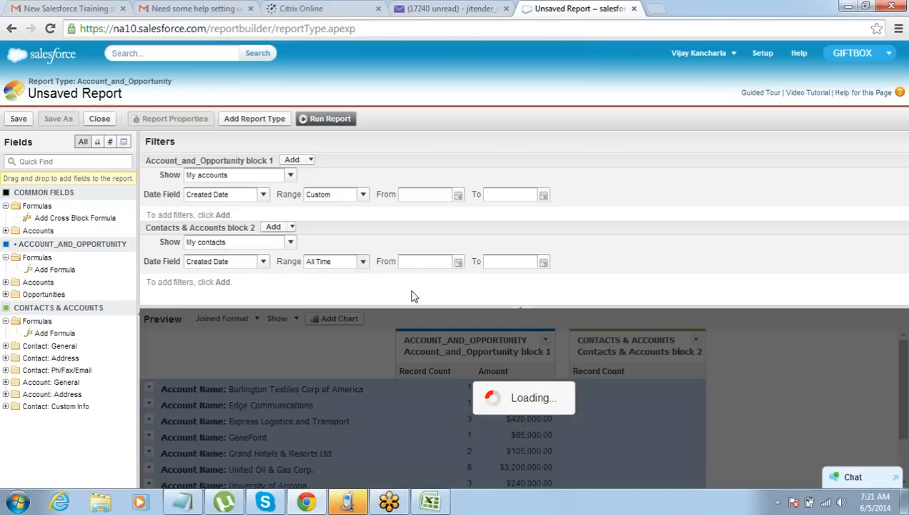
pyautogui.moveTo(429, 306); pyautogui.dragTo(466, 141)
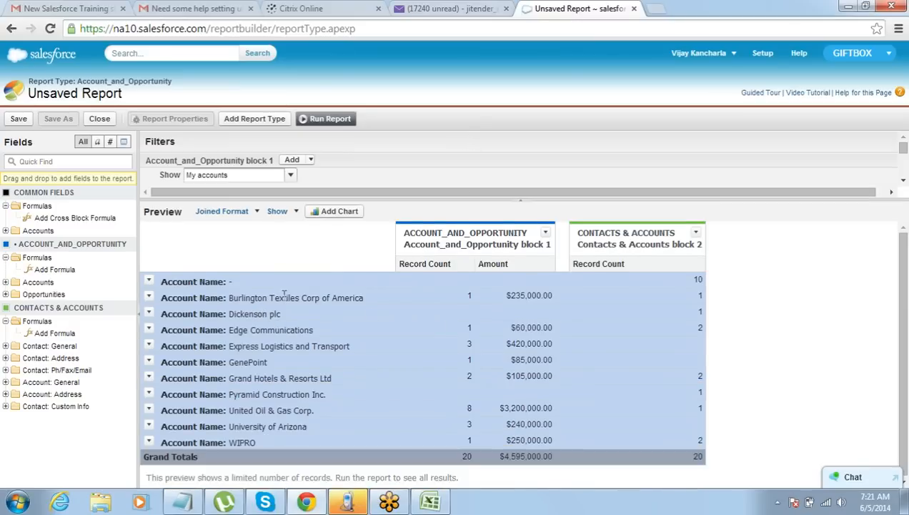
pyautogui.moveTo(508, 294); pyautogui.dragTo(549, 294)
# - Add the Cases report type from Customer Support Reports to the joined report
pyautogui.click(254, 120)
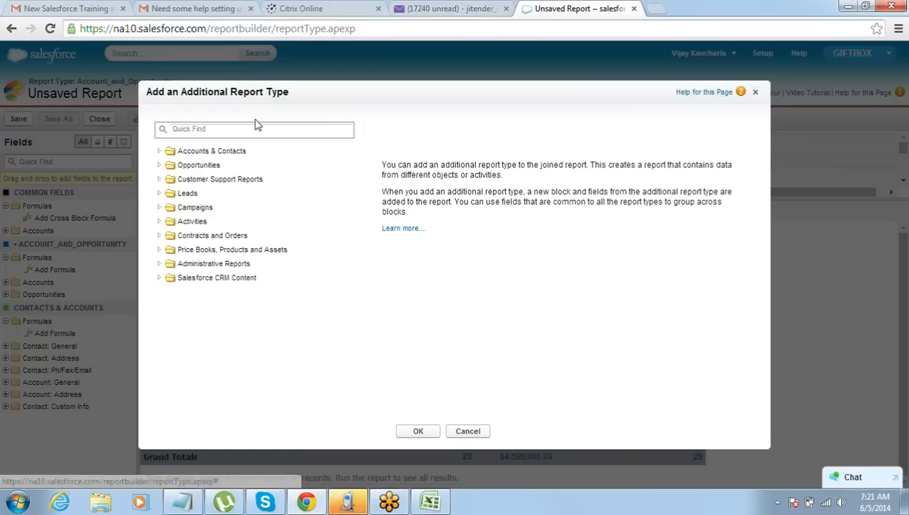
pyautogui.click(161, 180)
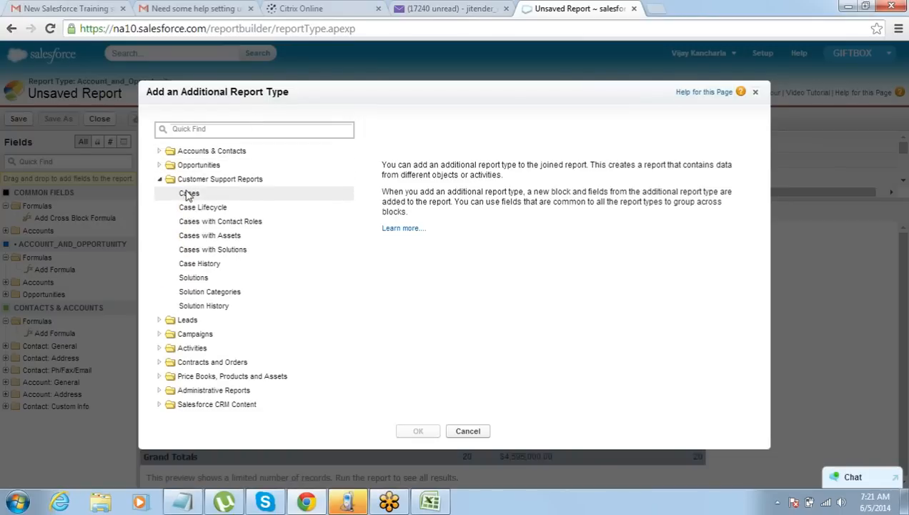
pyautogui.click(189, 195)
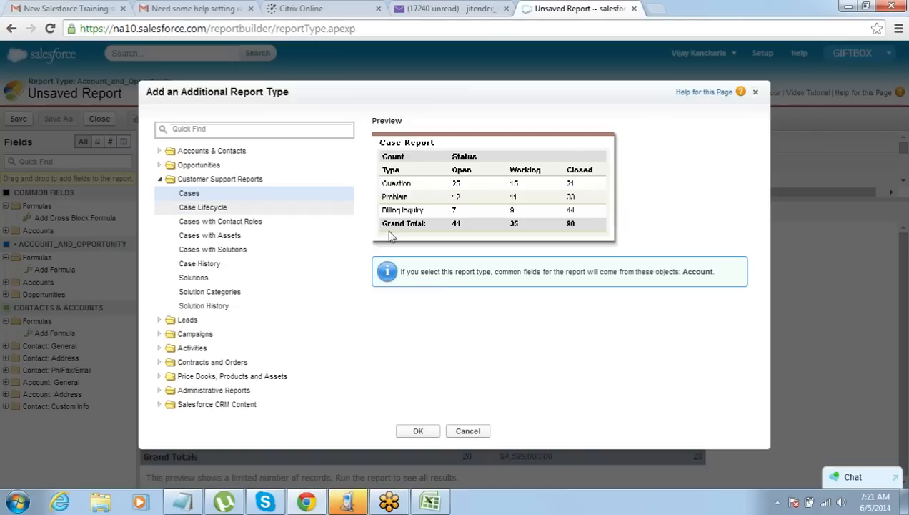
pyautogui.click(418, 430)
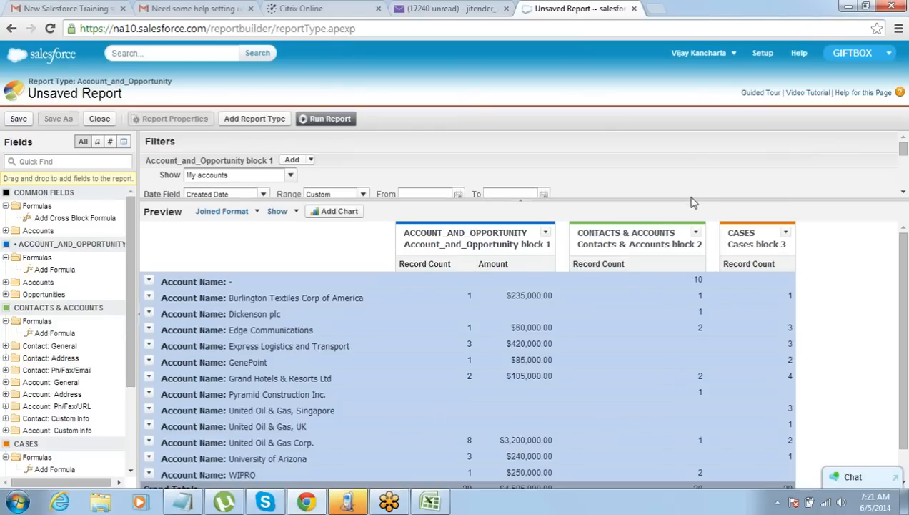
# - Examine the filters of all three blocks, the joined preview down to the grand totals, and the field groups of each report type
pyautogui.moveTo(690, 198); pyautogui.dragTo(690, 423)
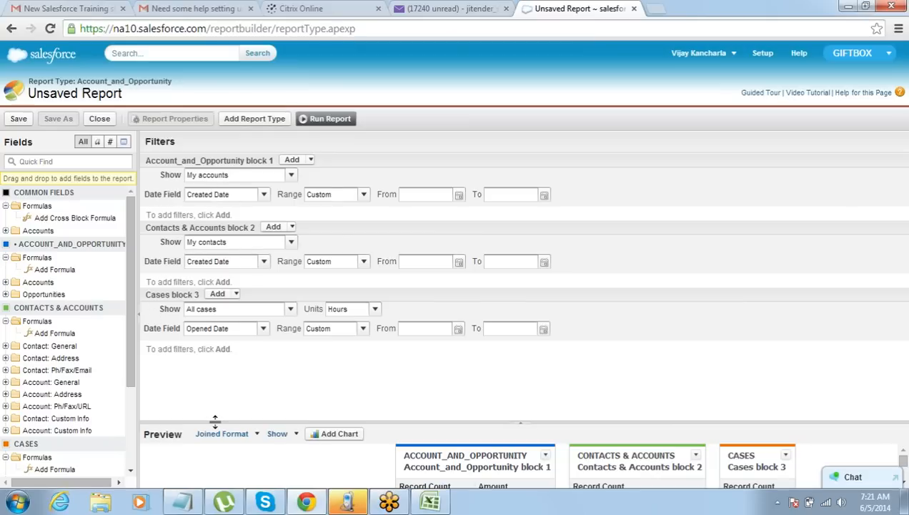
pyautogui.moveTo(215, 420); pyautogui.dragTo(214, 199)
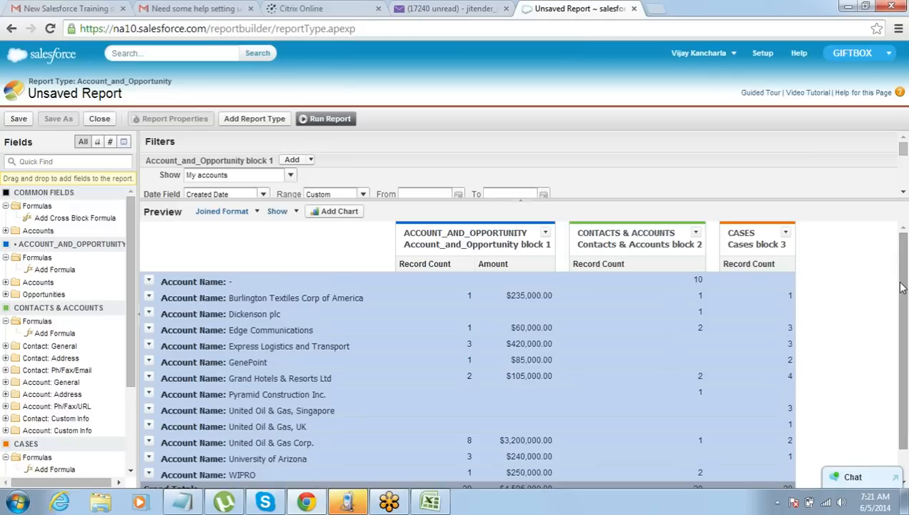
pyautogui.moveTo(905, 289)
pyautogui.mouseDown()
pyautogui.moveTo(906, 344)
pyautogui.moveTo(906, 282)
pyautogui.mouseUp()
pyautogui.moveTo(907, 275)
pyautogui.mouseDown()
pyautogui.moveTo(907, 314)
pyautogui.moveTo(902, 279)
pyautogui.mouseUp()
pyautogui.moveTo(902, 279); pyautogui.dragTo(903, 324)
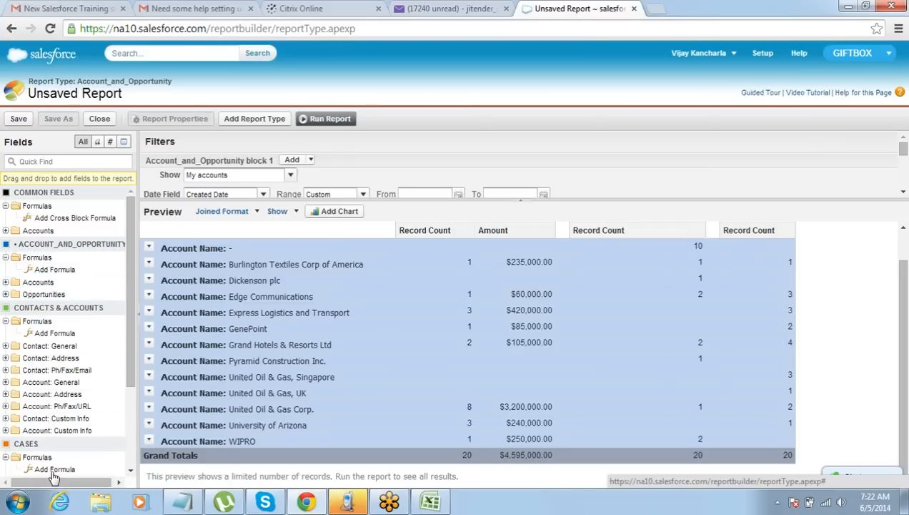
pyautogui.moveTo(128, 325); pyautogui.dragTo(124, 415)
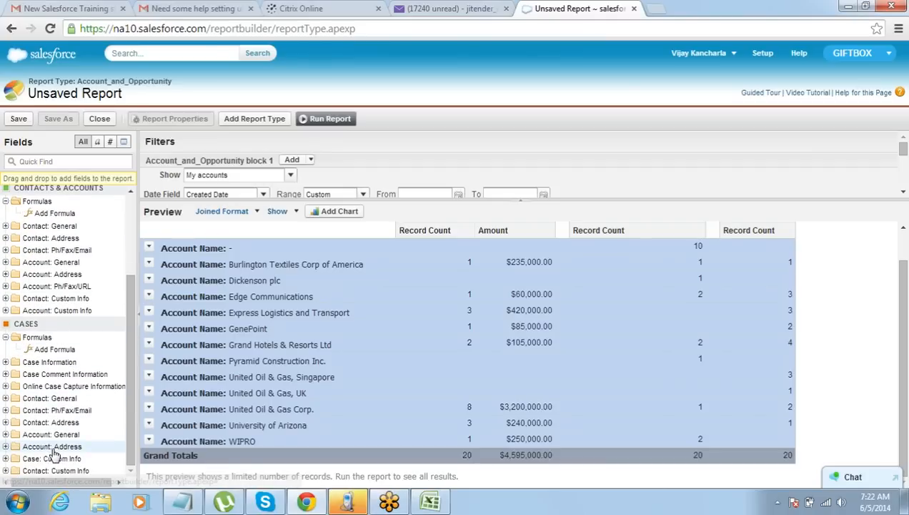
pyautogui.moveTo(128, 369); pyautogui.dragTo(138, 256)
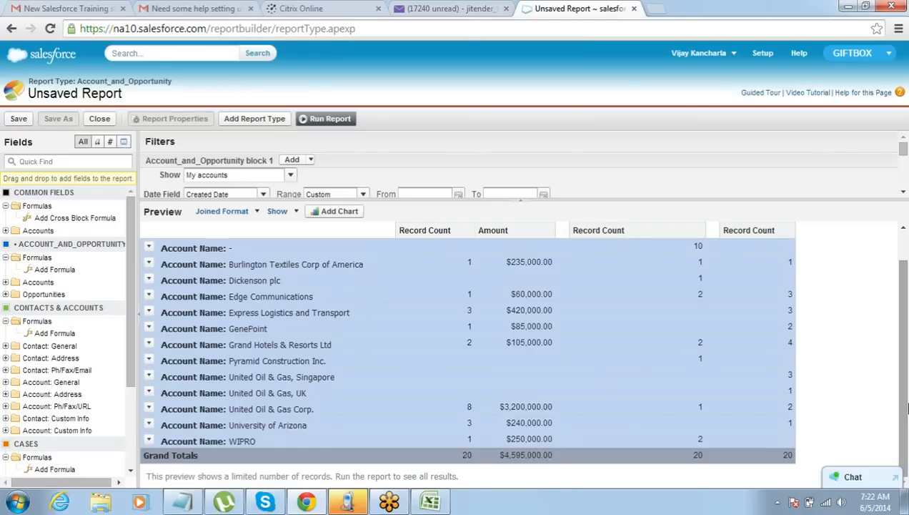
# - Compare the record counts and amounts per account name across the three joined blocks, from the block headers to the grand totals
pyautogui.scroll(1, 907, 398)
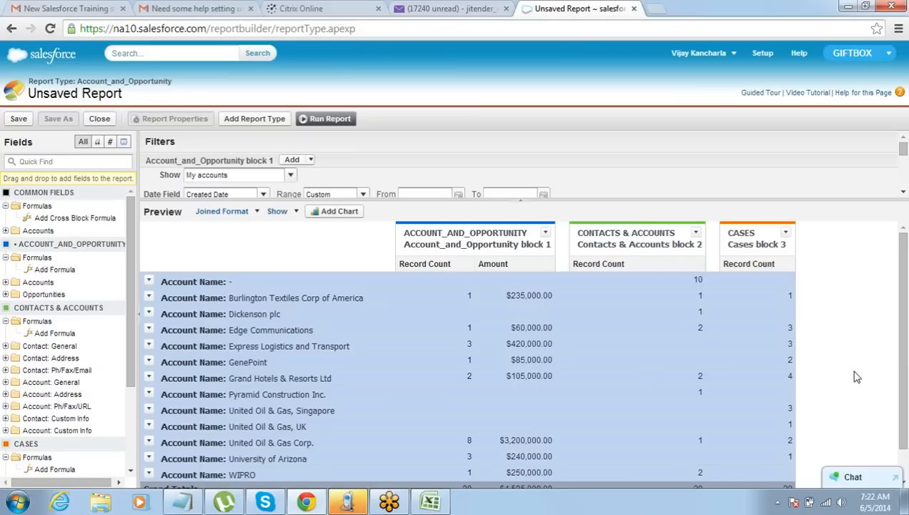
pyautogui.scroll(-2, 903, 437)
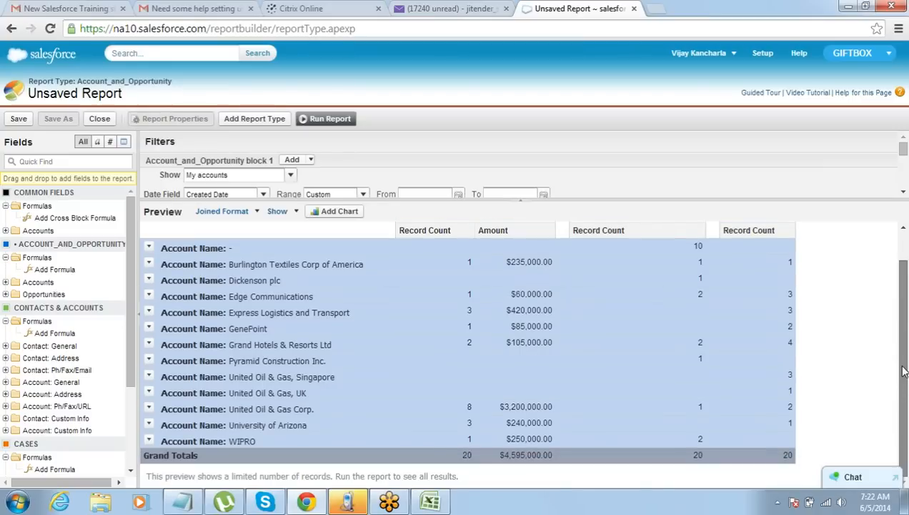
pyautogui.scroll(2, 904, 336)
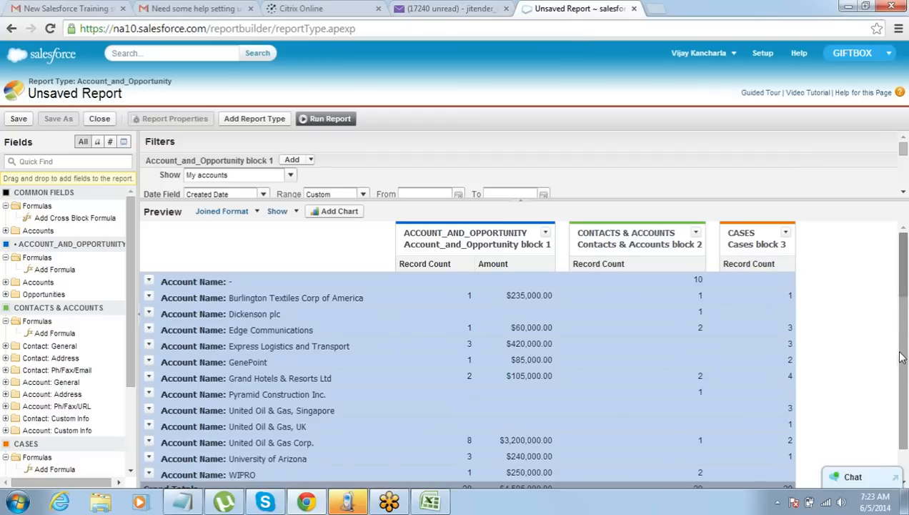
pyautogui.scroll(-2, 903, 329)
pyautogui.moveTo(907, 343); pyautogui.dragTo(906, 319)
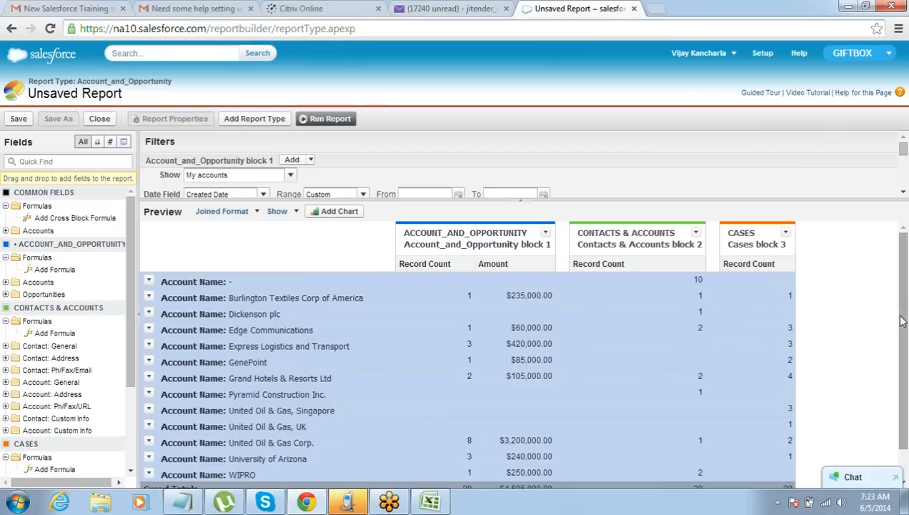
pyautogui.moveTo(903, 317); pyautogui.dragTo(906, 293)
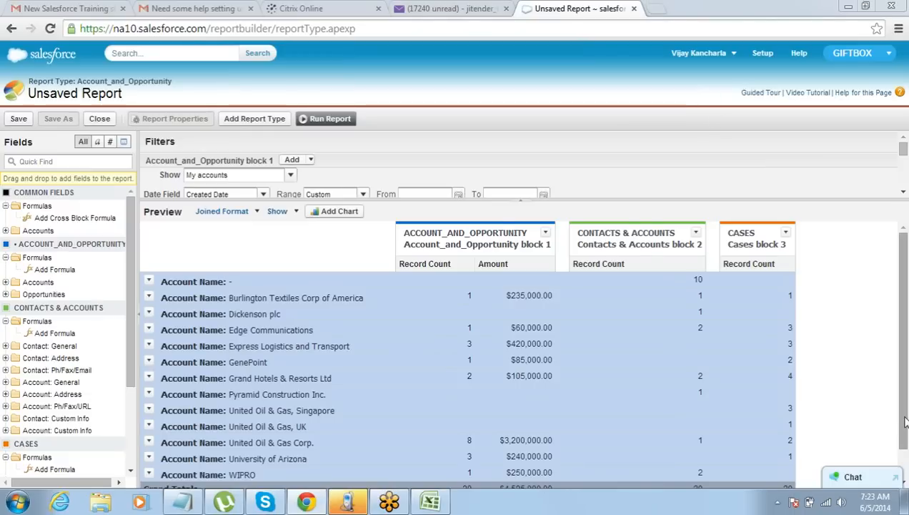
pyautogui.click(905, 482)
pyautogui.moveTo(906, 482); pyautogui.dragTo(903, 364)
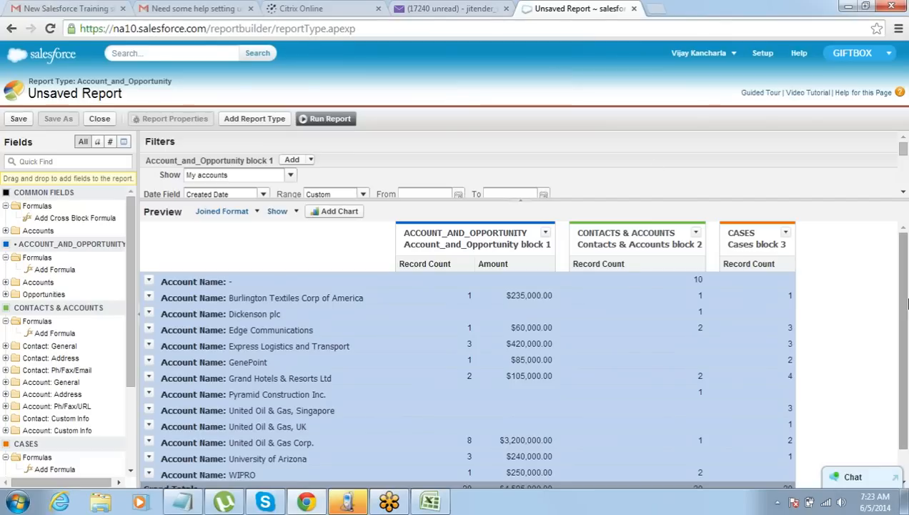
pyautogui.moveTo(907, 376); pyautogui.dragTo(906, 386)
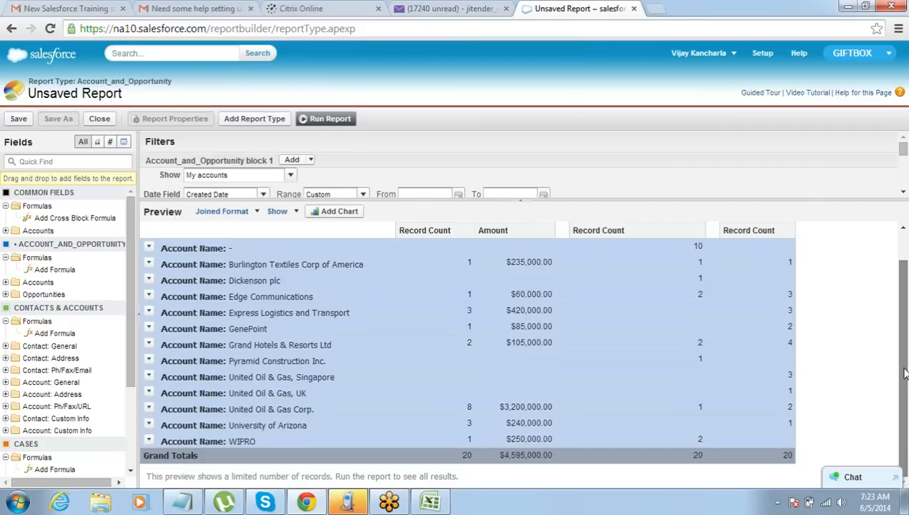
pyautogui.moveTo(901, 368); pyautogui.dragTo(902, 281)
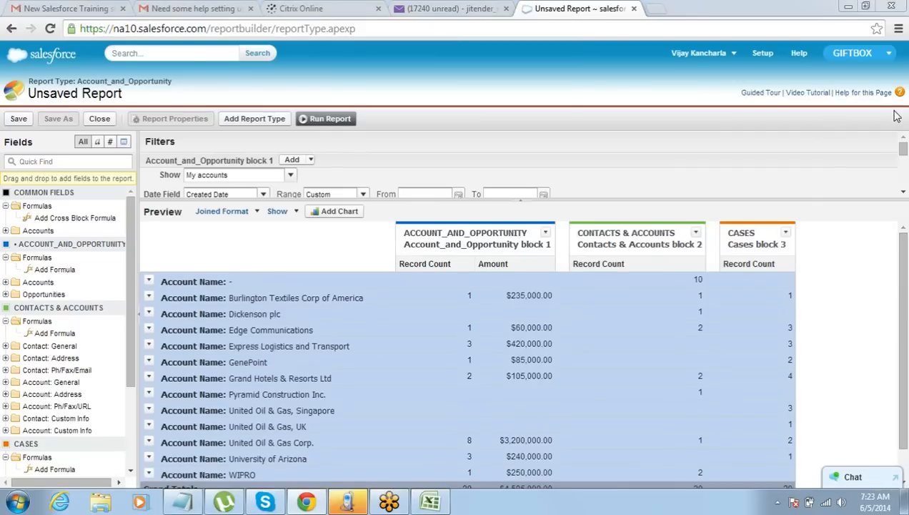